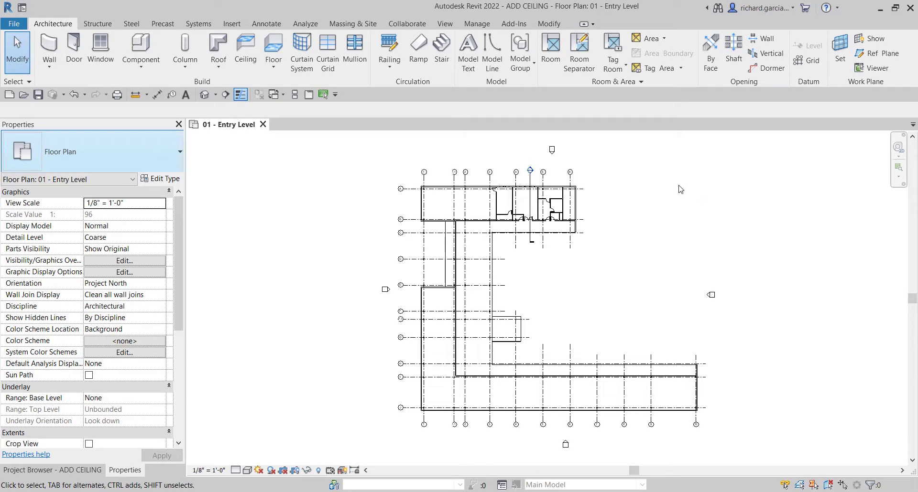
# Zoom into the upper wing of the 01 - Entry Level plan and show the Project Browser
pyautogui.scroll(6, 530, 193)
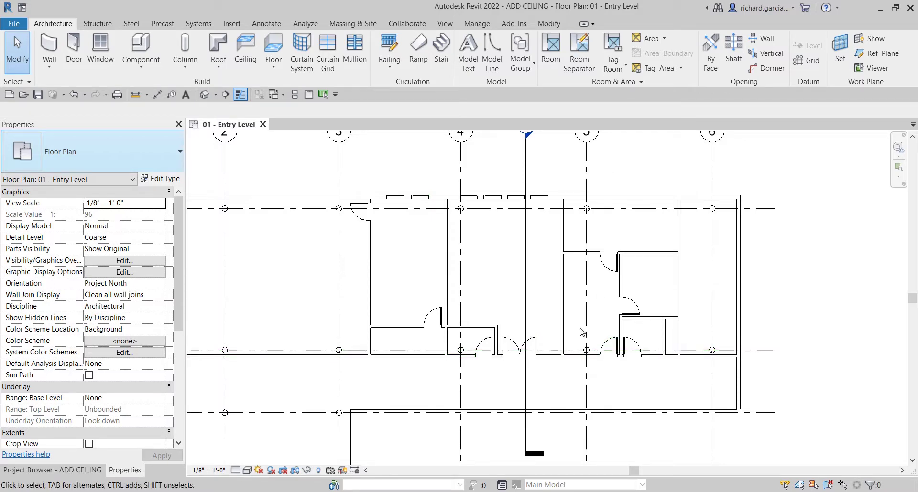
pyautogui.scroll(-1, 581, 332)
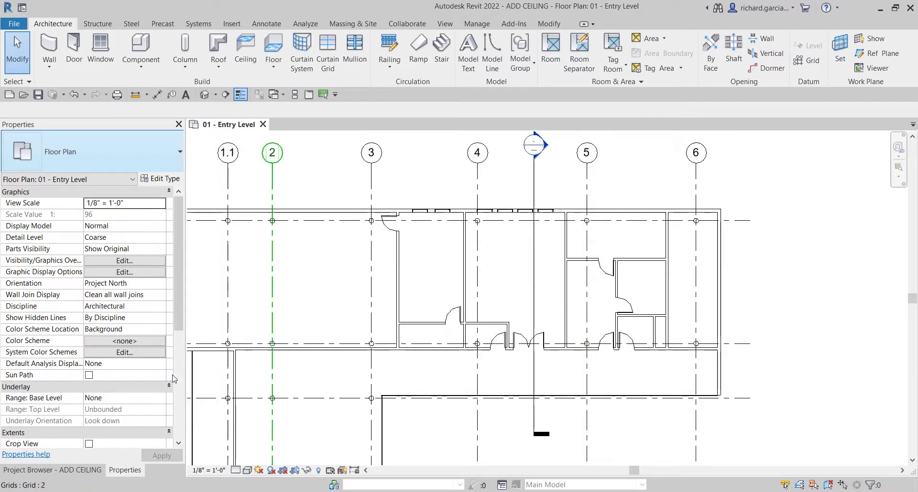
pyautogui.click(66, 471)
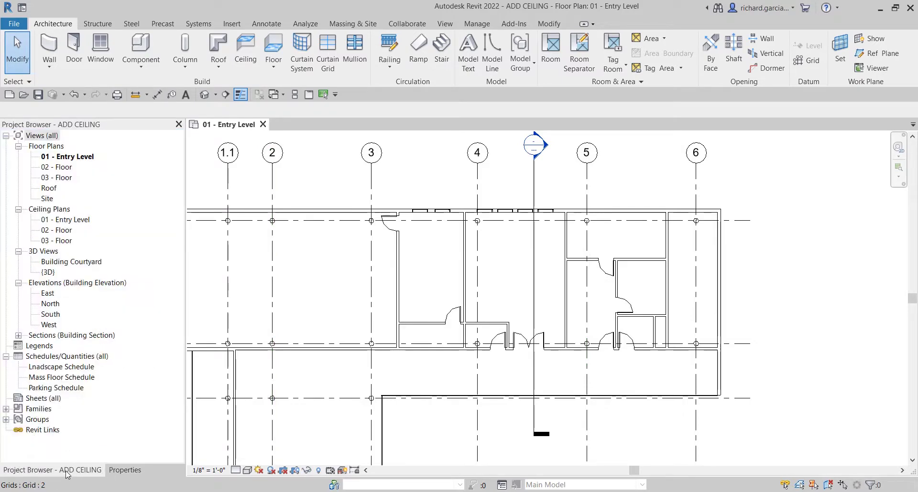
# Open the 01 - Entry Level reflected ceiling plan from Ceiling Plans
pyautogui.doubleClick(65, 225)
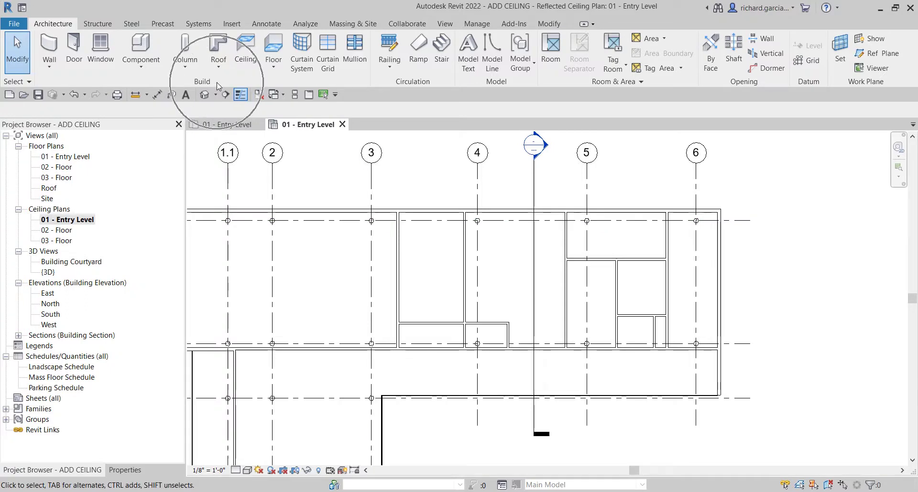
# Start the Ceiling tool with its Properties shown, noting the target rooms near grids 4 and 5
pyautogui.click(242, 47)
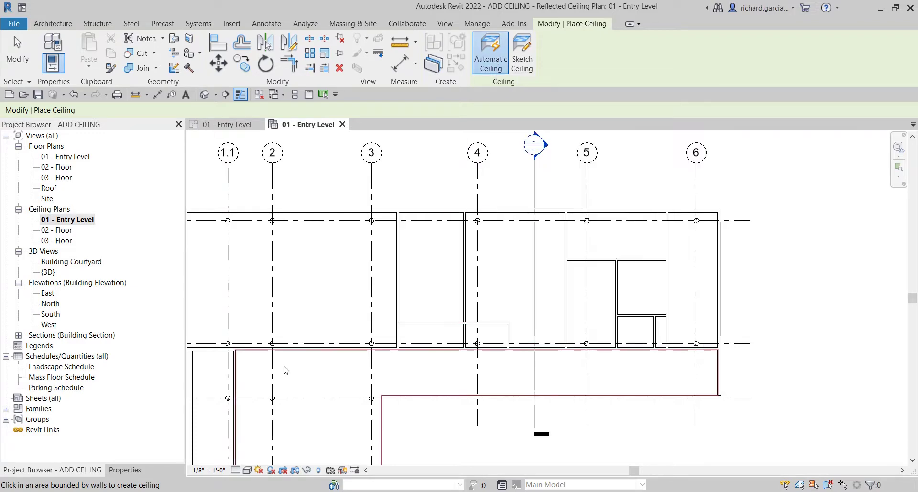
pyautogui.click(126, 470)
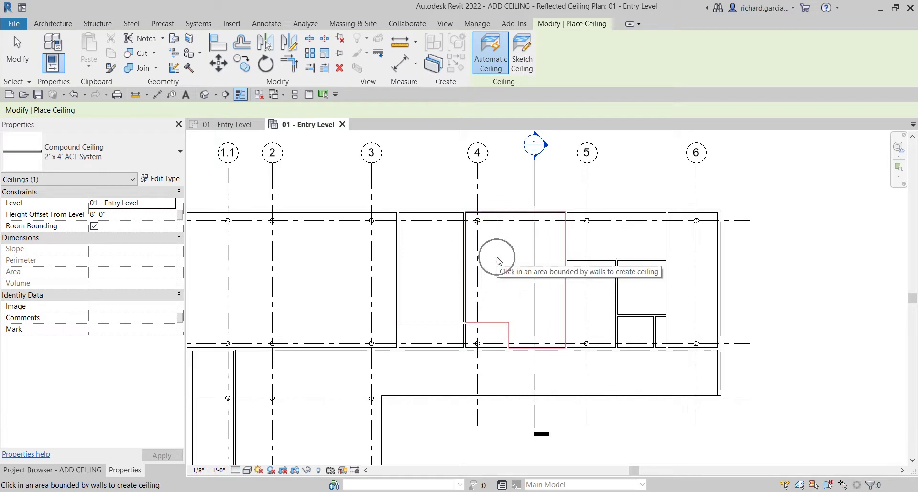
pyautogui.click(620, 237)
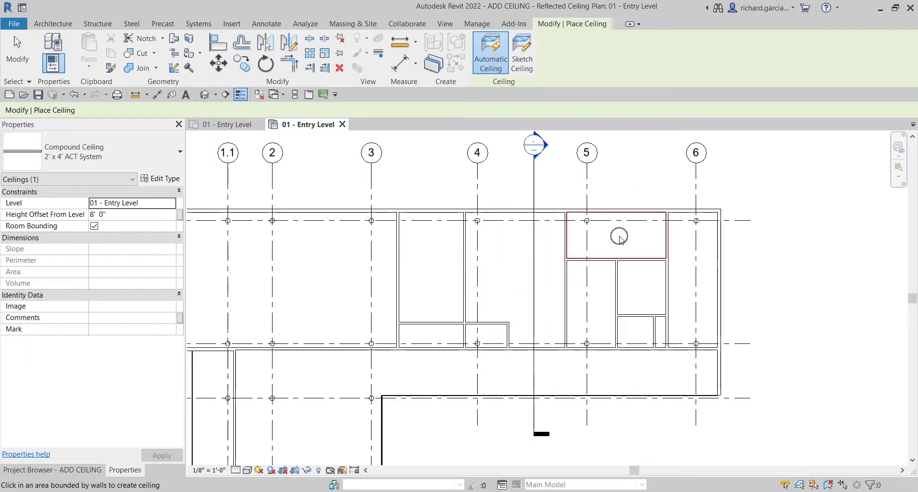
pyautogui.click(635, 281)
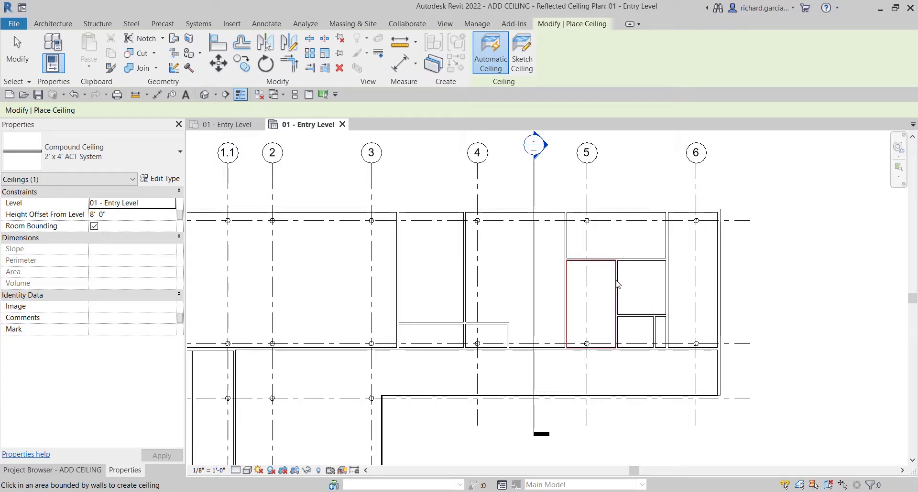
pyautogui.click(605, 285)
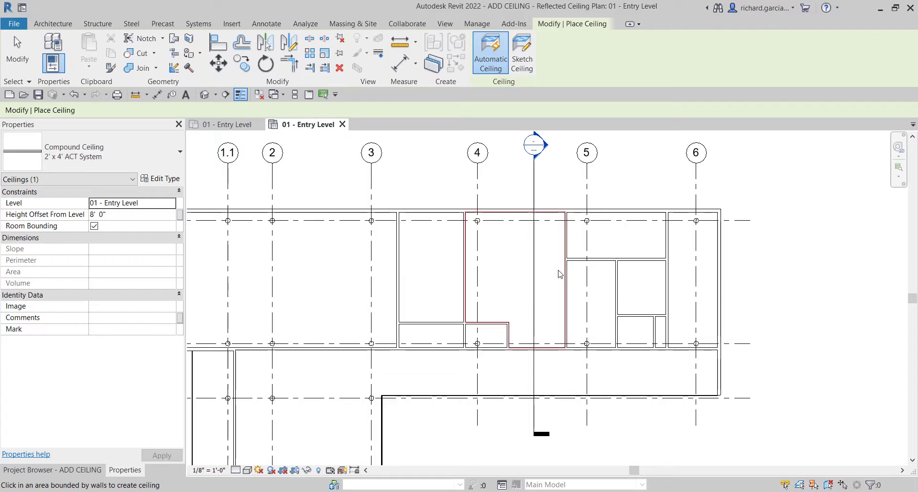
# Review the 8' 0" height offset, 01 - Entry Level, and Automatic Ceiling mode, then list types
pyautogui.click(115, 216)
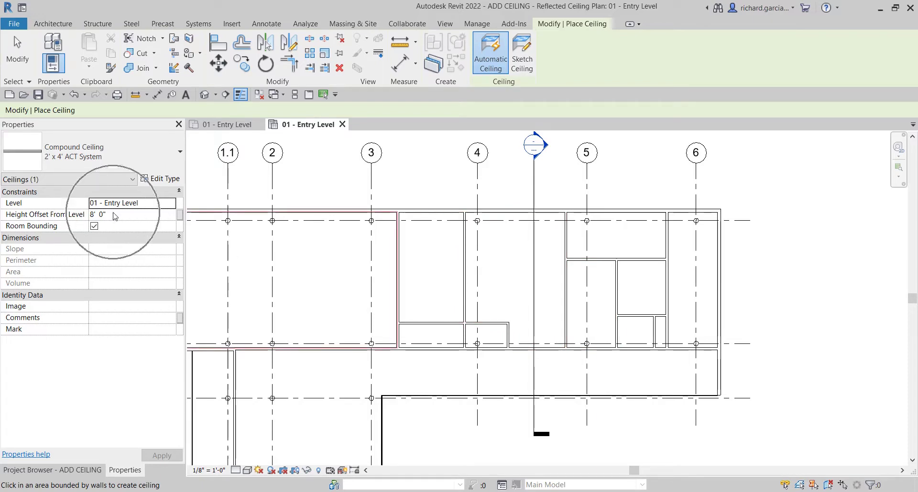
pyautogui.click(117, 217)
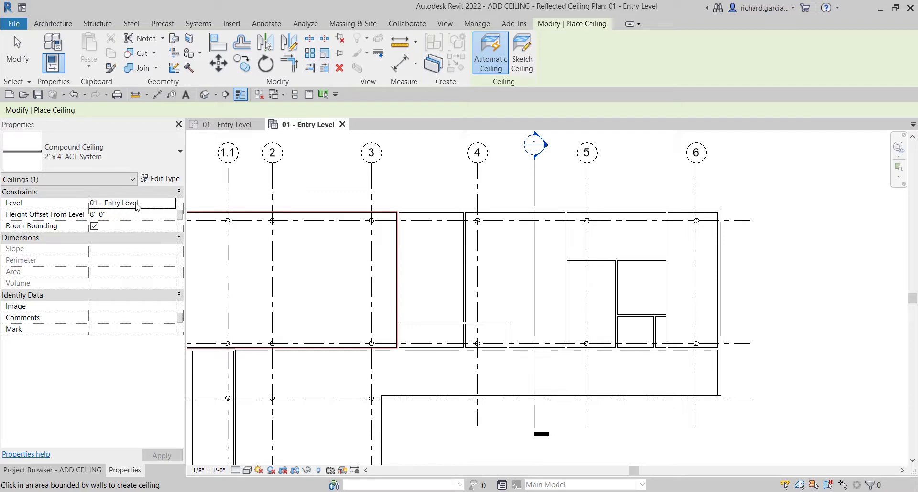
pyautogui.click(140, 203)
pyautogui.click(491, 69)
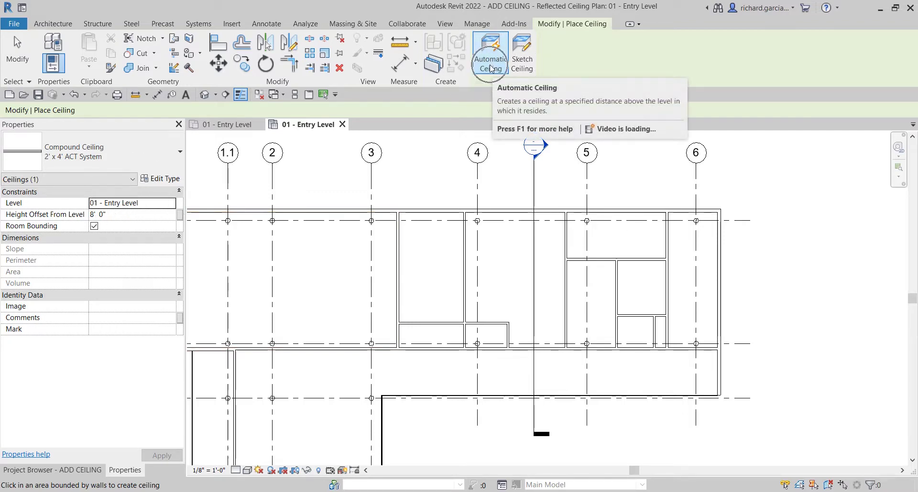
pyautogui.click(97, 163)
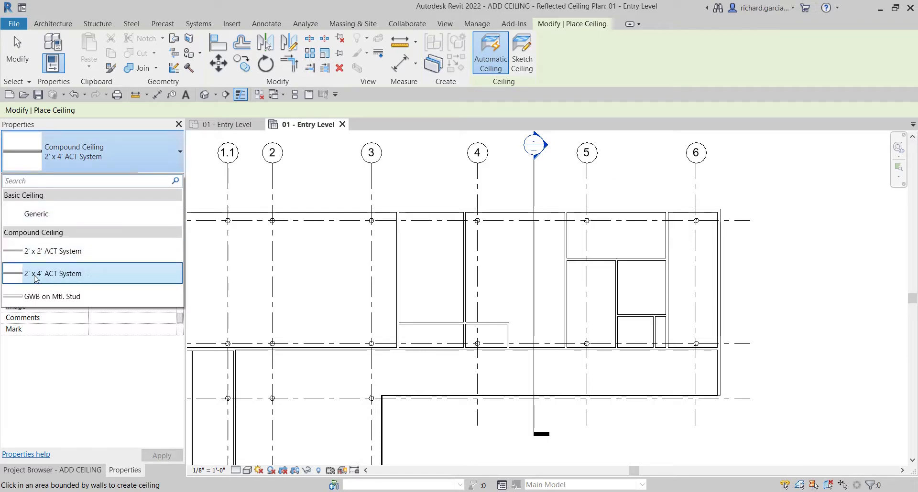
# Keep 2' x 4' ACT System as the type and review its Level and Room Bounding
pyautogui.moveTo(34, 282)
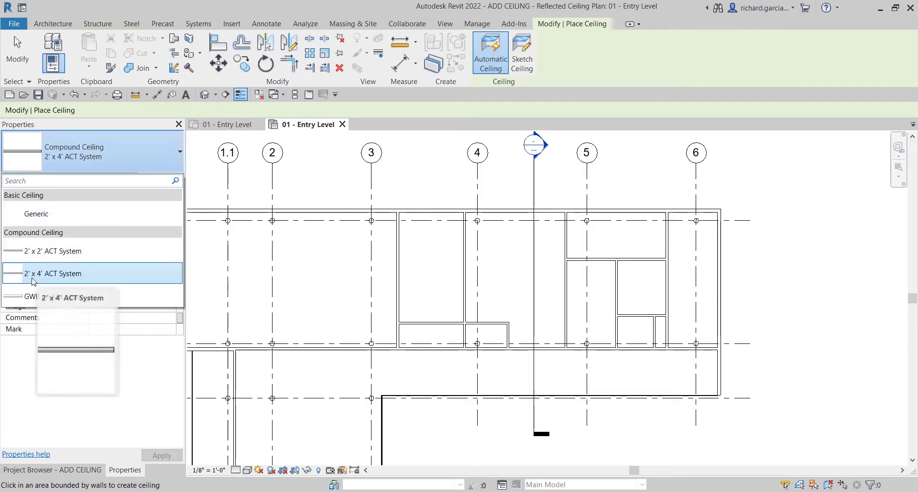
pyautogui.click(72, 279)
pyautogui.click(71, 280)
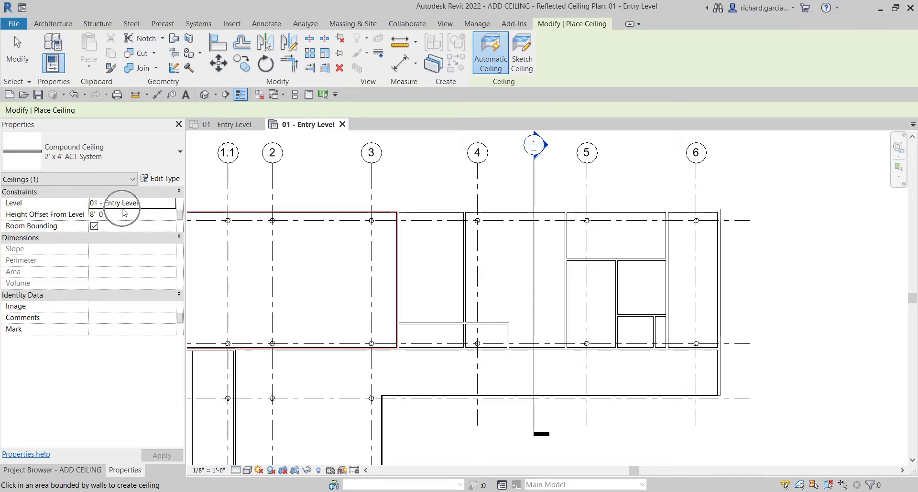
pyautogui.click(125, 205)
pyautogui.click(109, 225)
# Place 2' x 4' ACT ceilings in four upper-wing rooms, including the L-shaped room
pyautogui.scroll(2, 597, 251)
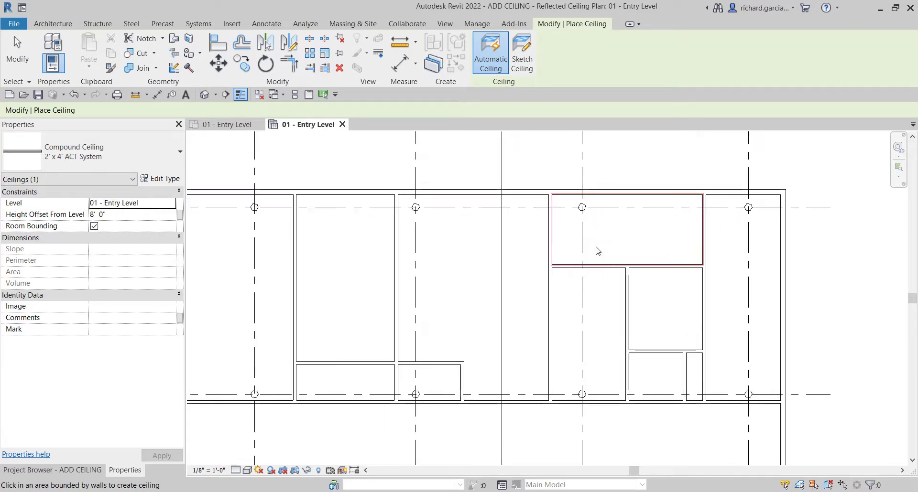
pyautogui.click(636, 234)
pyautogui.click(636, 234)
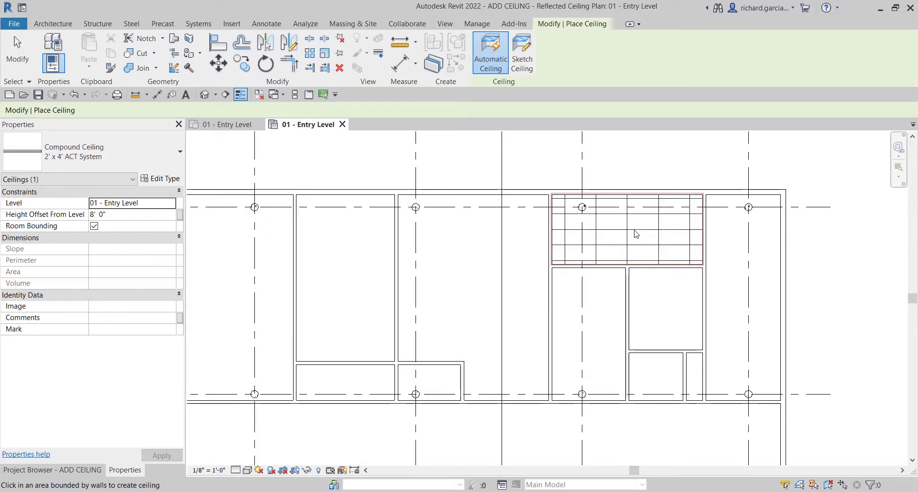
pyautogui.click(603, 319)
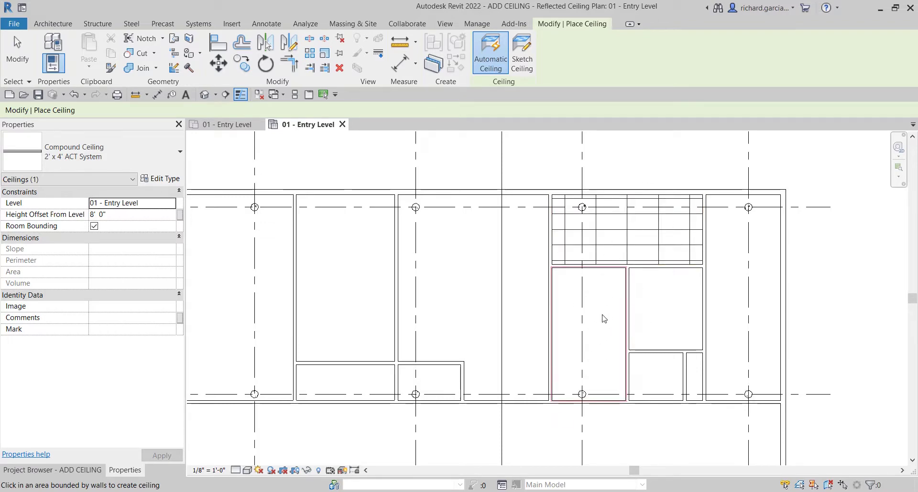
pyautogui.click(495, 295)
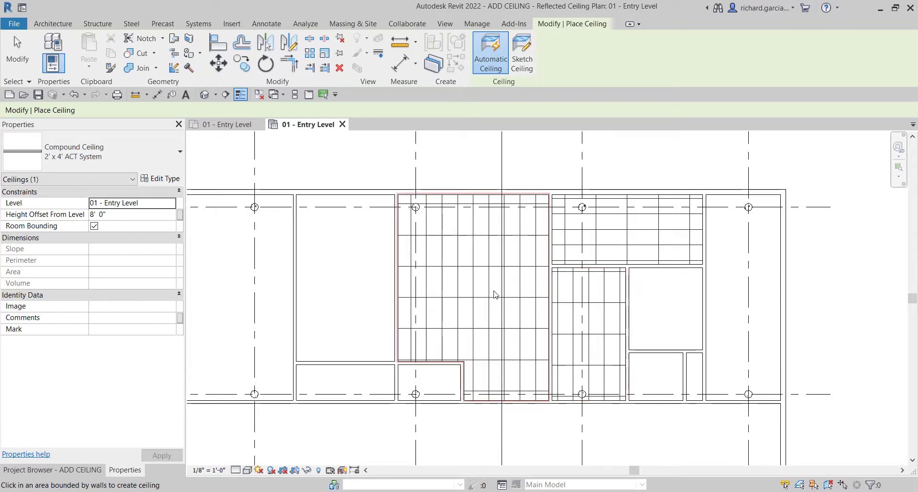
pyautogui.click(651, 378)
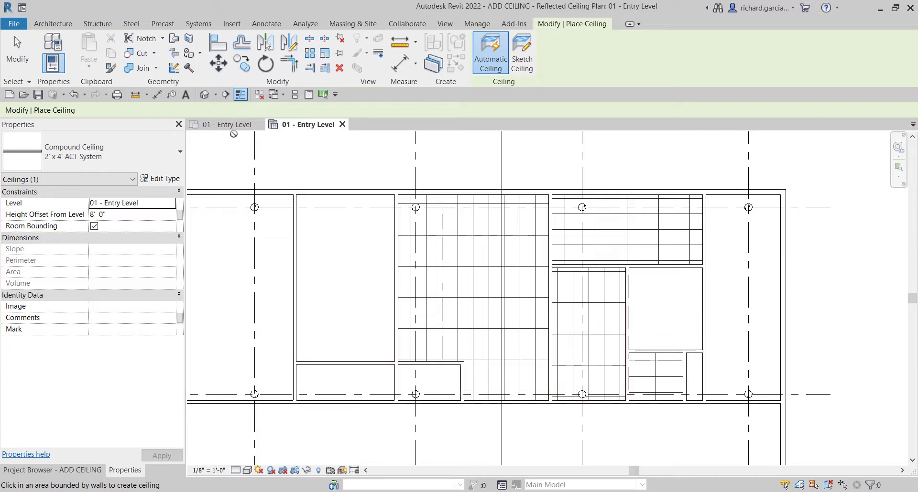
pyautogui.click(163, 151)
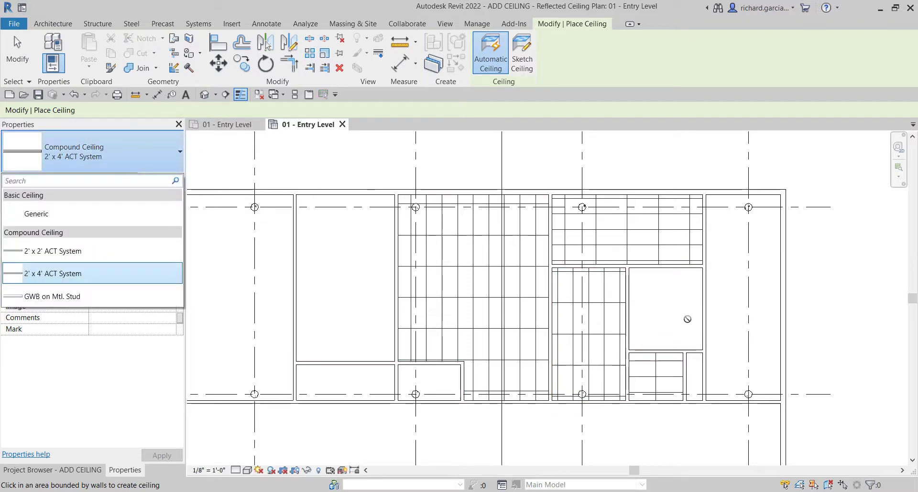
pyautogui.click(662, 308)
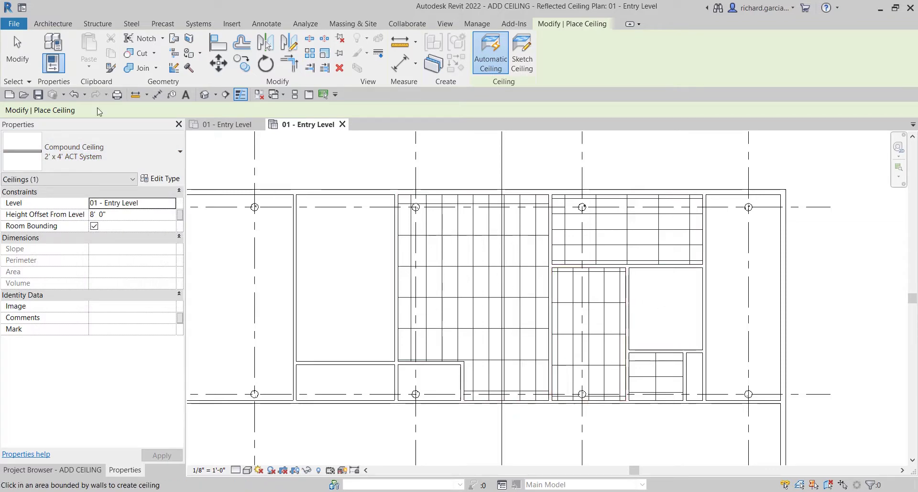
# Undo the four ceiling placements and restart Automatic Ceiling placement
pyautogui.click(84, 96)
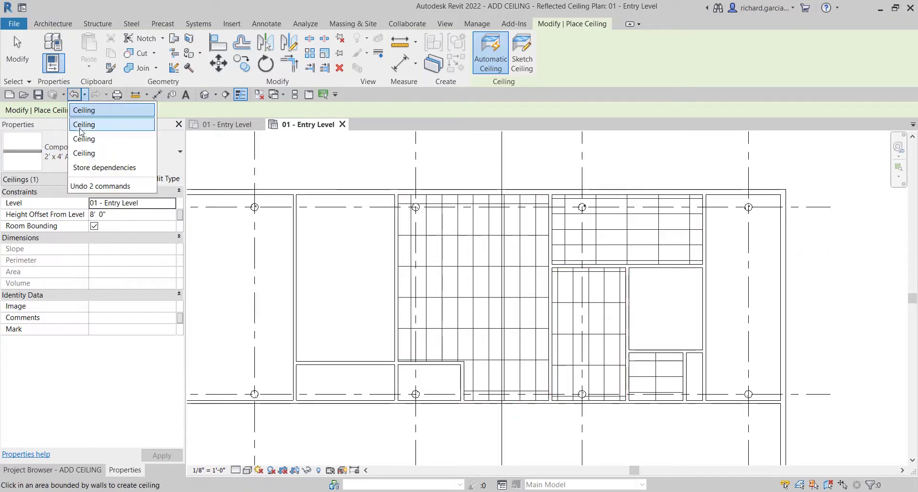
pyautogui.click(90, 154)
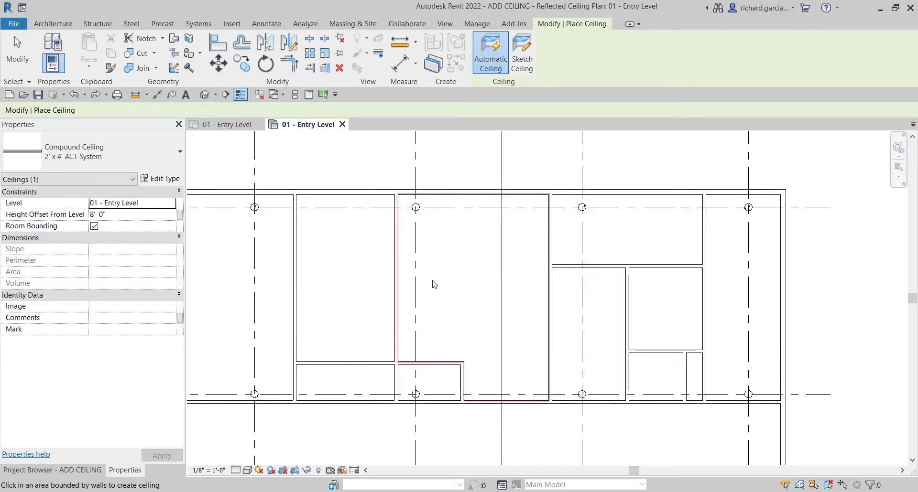
pyautogui.click(52, 24)
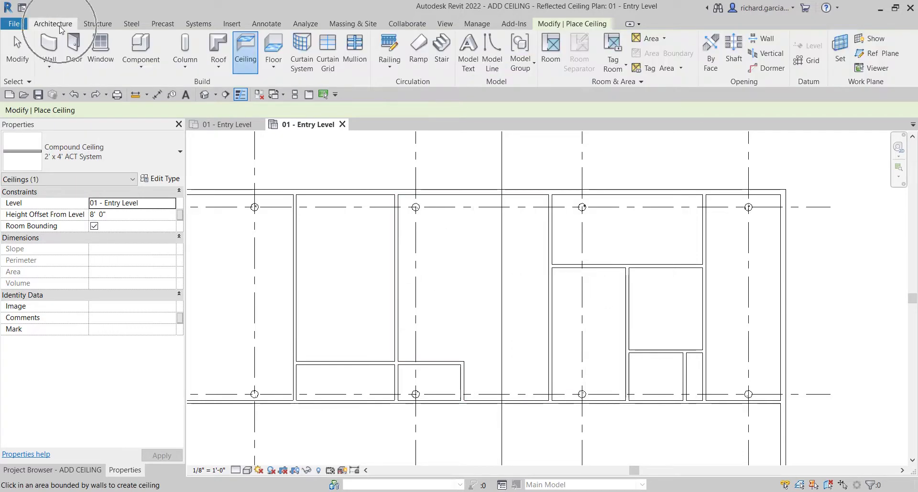
pyautogui.click(244, 56)
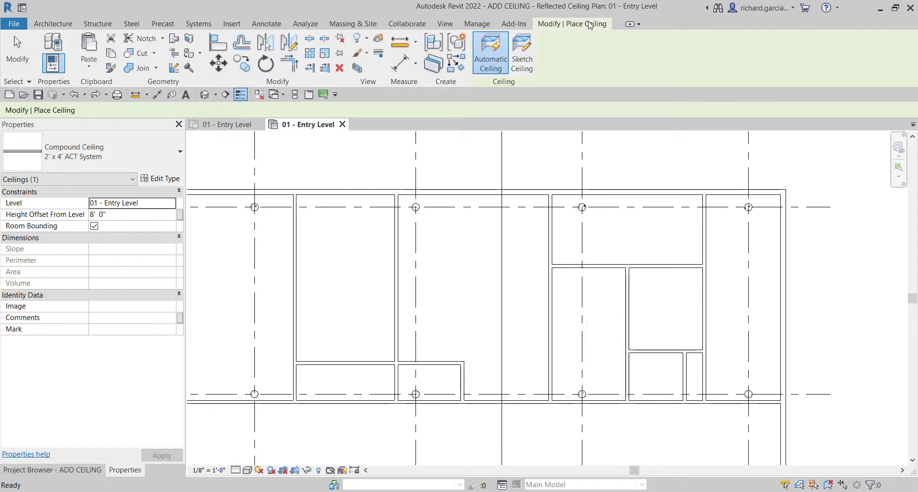
pyautogui.click(496, 61)
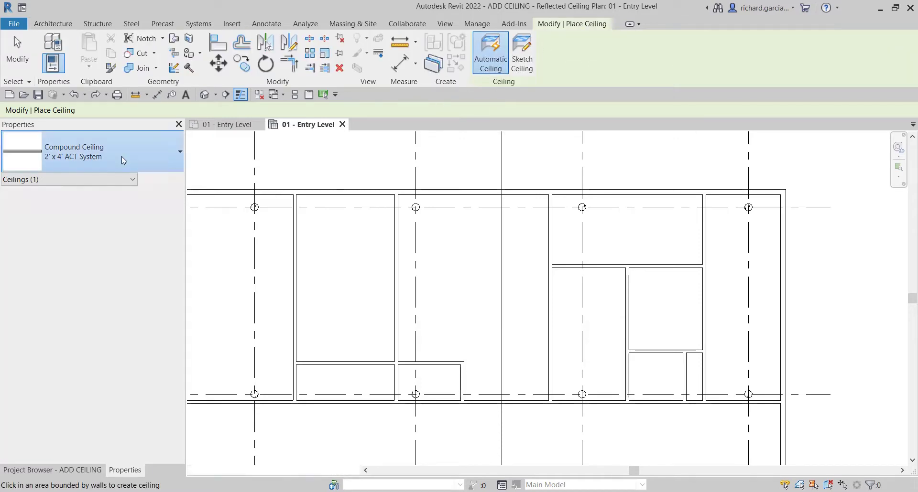
pyautogui.click(122, 157)
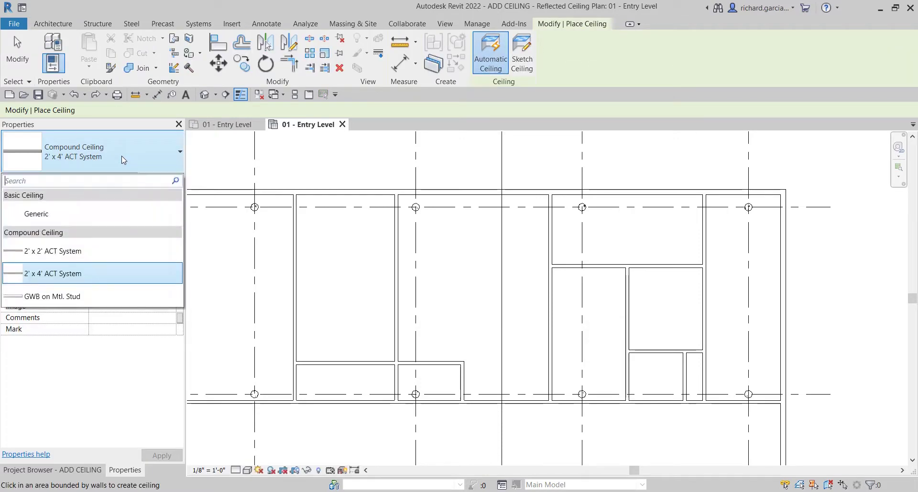
# Switch to 2' x 2' ACT System and fill four rooms, including the L-shaped one
pyautogui.click(52, 255)
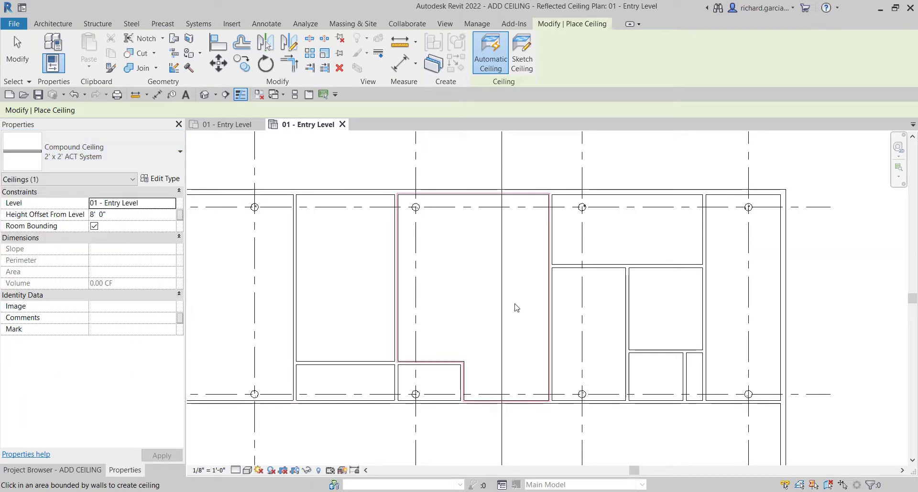
pyautogui.click(637, 240)
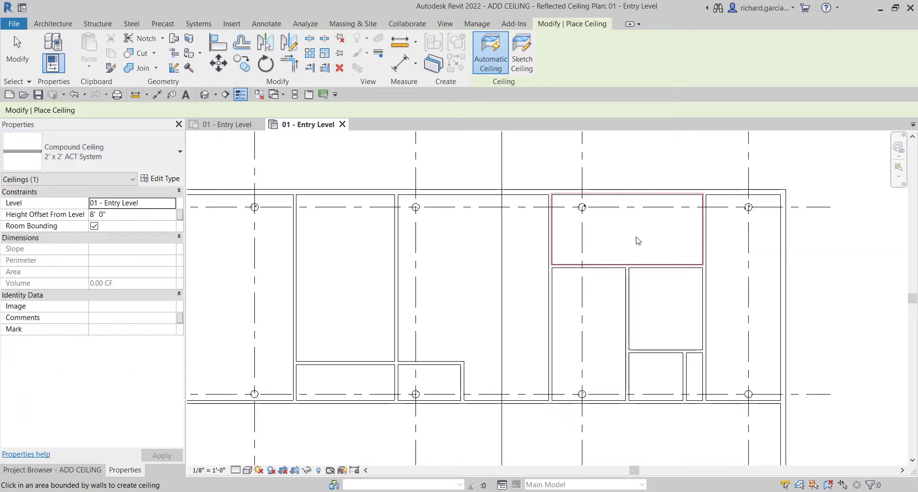
pyautogui.click(605, 325)
pyautogui.click(662, 388)
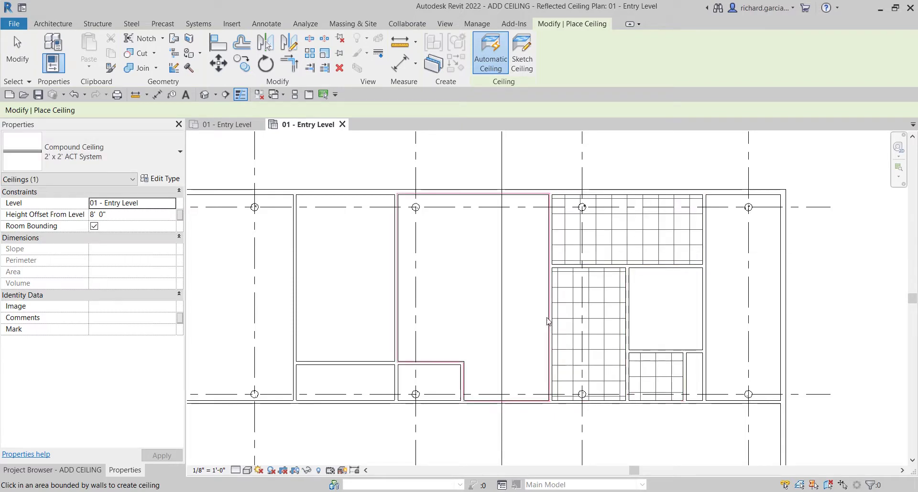
pyautogui.click(525, 299)
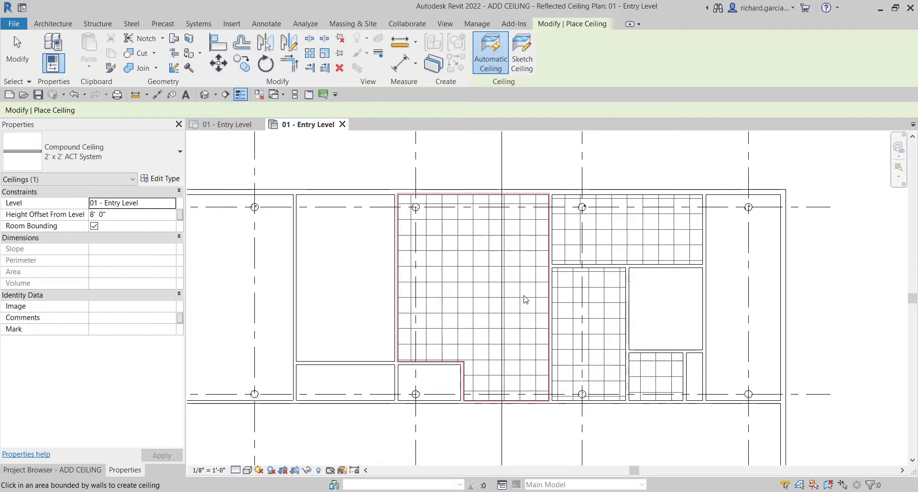
pyautogui.scroll(-3, 526, 299)
pyautogui.moveTo(508, 334); pyautogui.dragTo(548, 305, button='middle')
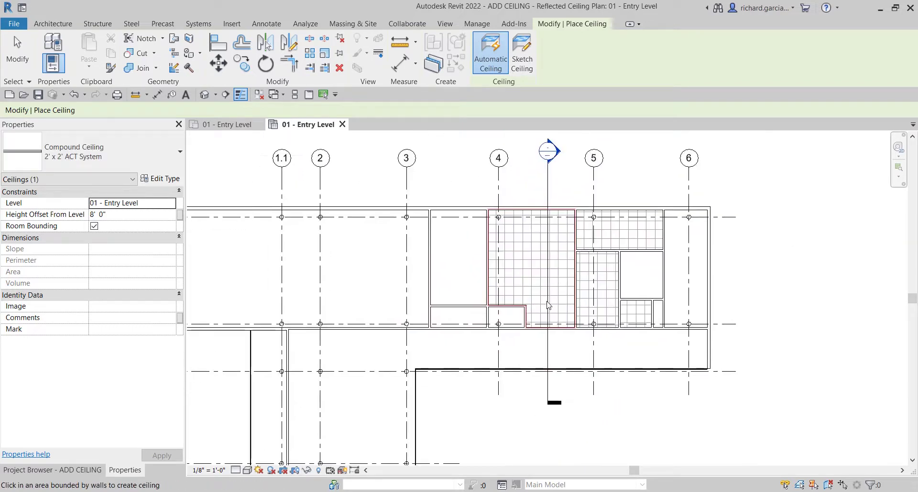
# End ceiling placement, check the new ACT ceiling, and open the default {3D} view
pyautogui.click(22, 58)
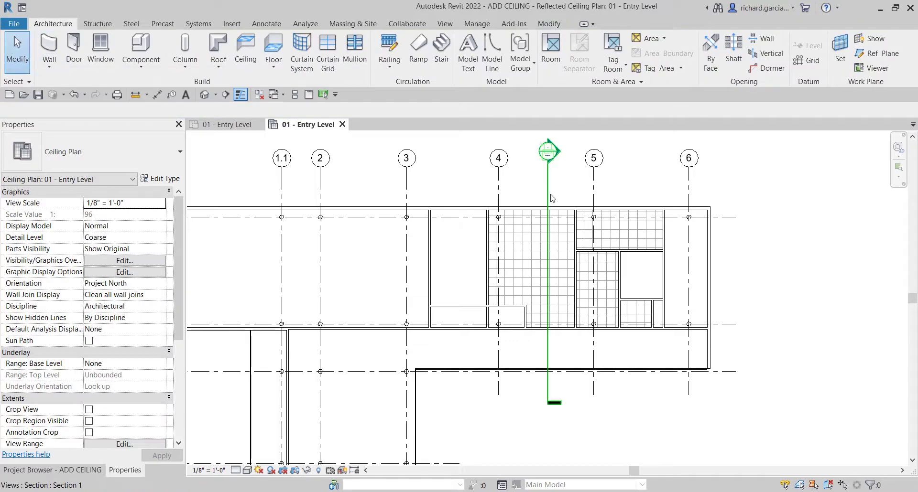
pyautogui.scroll(2, 553, 198)
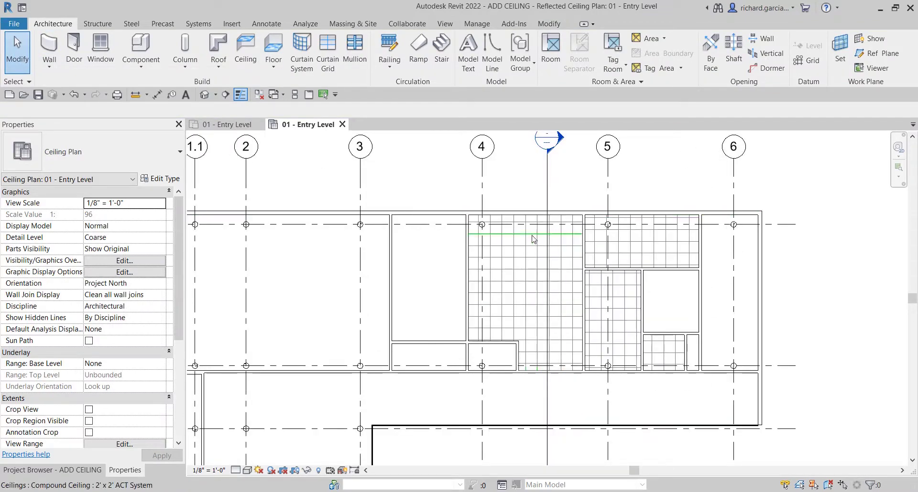
pyautogui.click(529, 245)
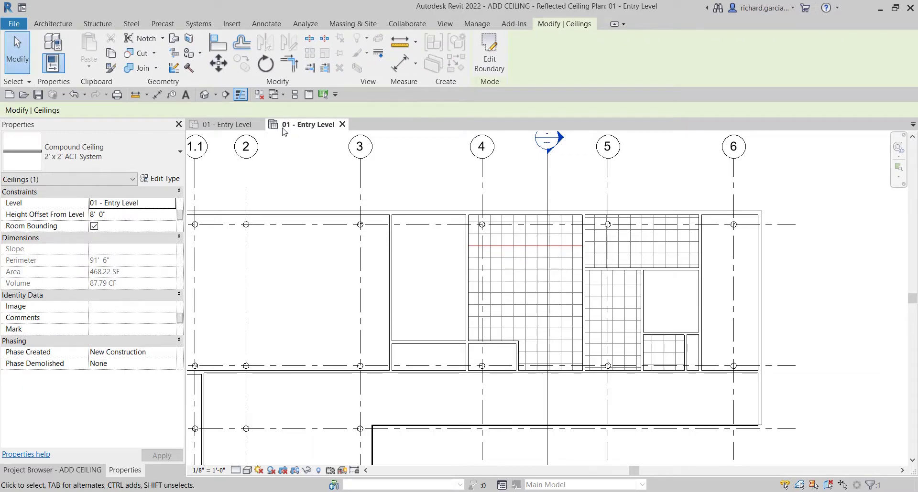
pyautogui.click(426, 178)
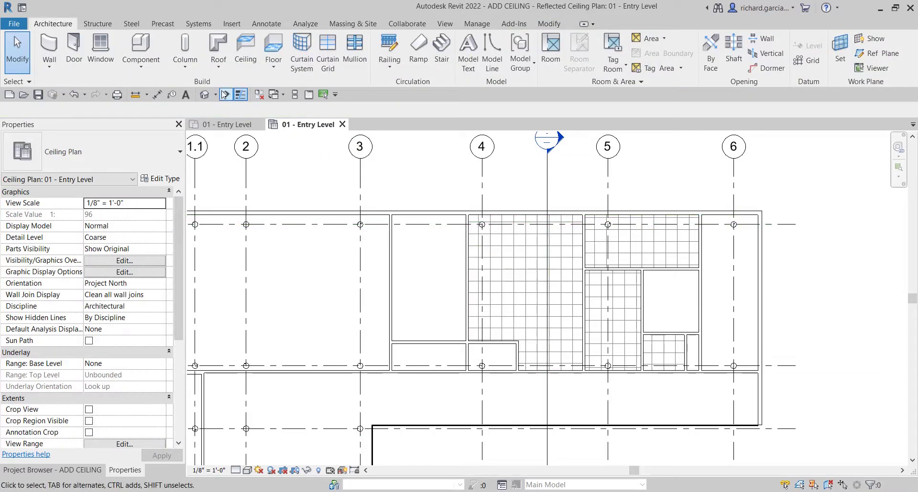
pyautogui.click(205, 95)
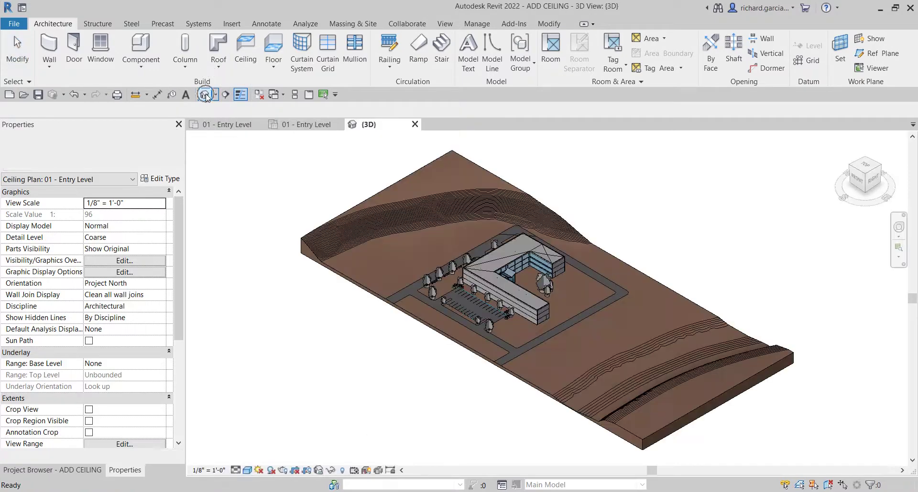
pyautogui.keyDown('shift'); pyautogui.moveTo(542, 265); pyautogui.dragTo(502, 327, button='middle'); pyautogui.keyUp('shift')
pyautogui.scroll(5, 467, 290)
pyautogui.scroll(-2, 466, 287)
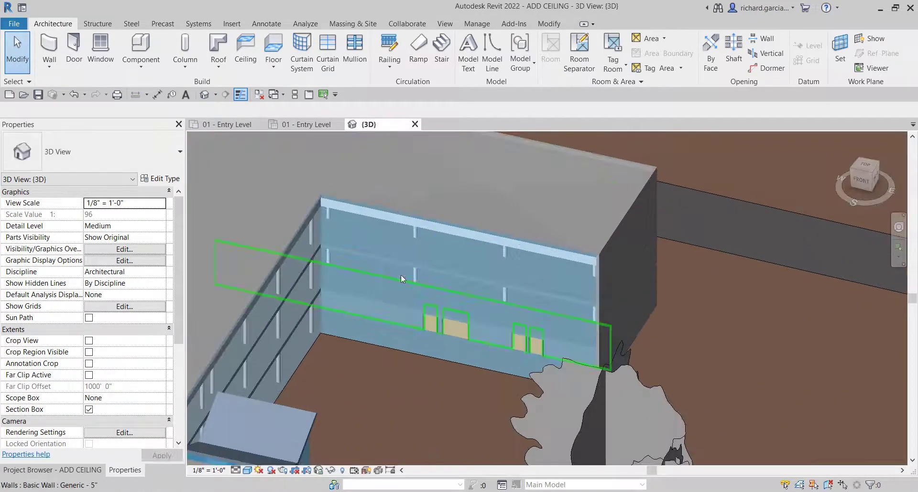
pyautogui.scroll(-3, 455, 276)
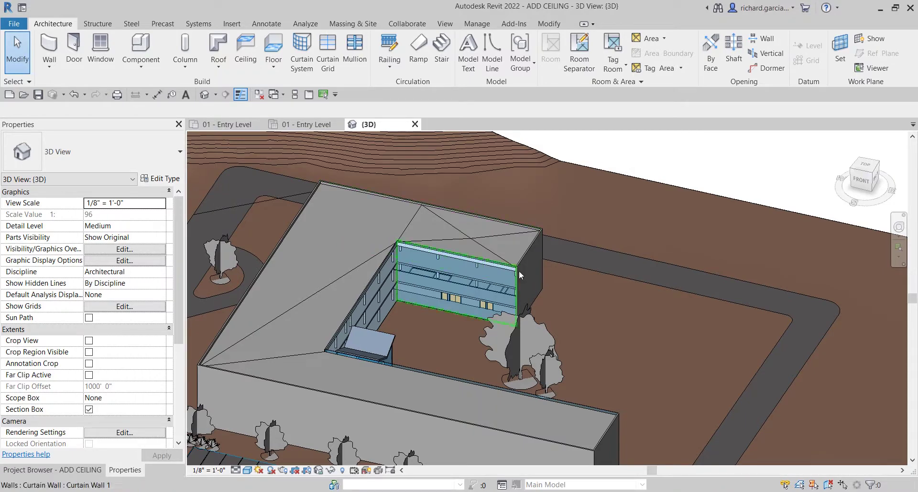
pyautogui.scroll(-3, 532, 294)
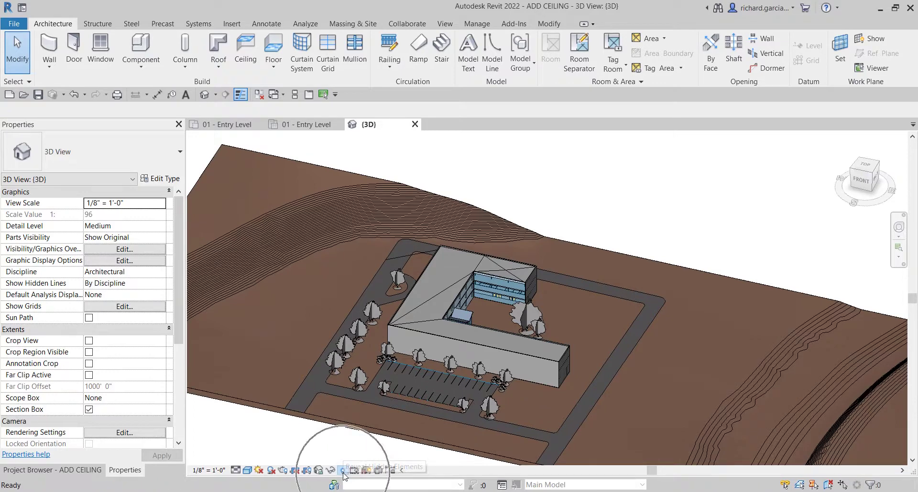
# Reveal hidden elements, unhide the section box, and return to normal display
pyautogui.click(342, 471)
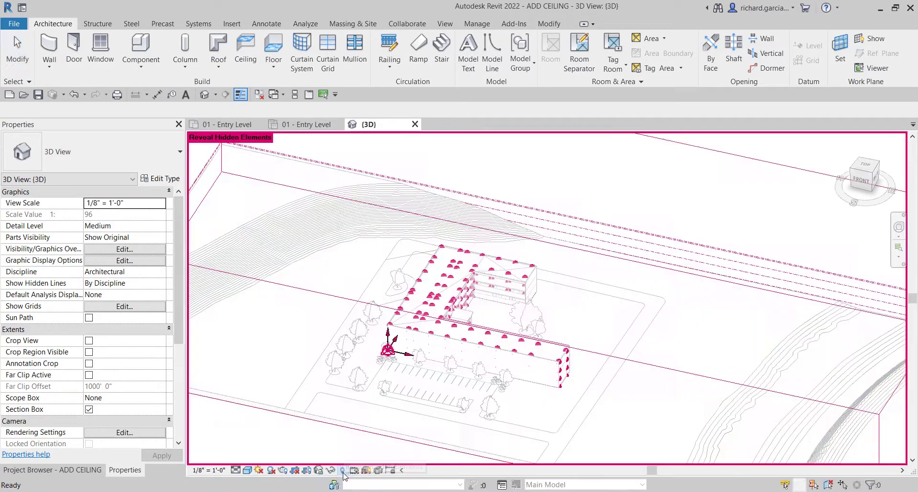
pyautogui.scroll(-4, 525, 311)
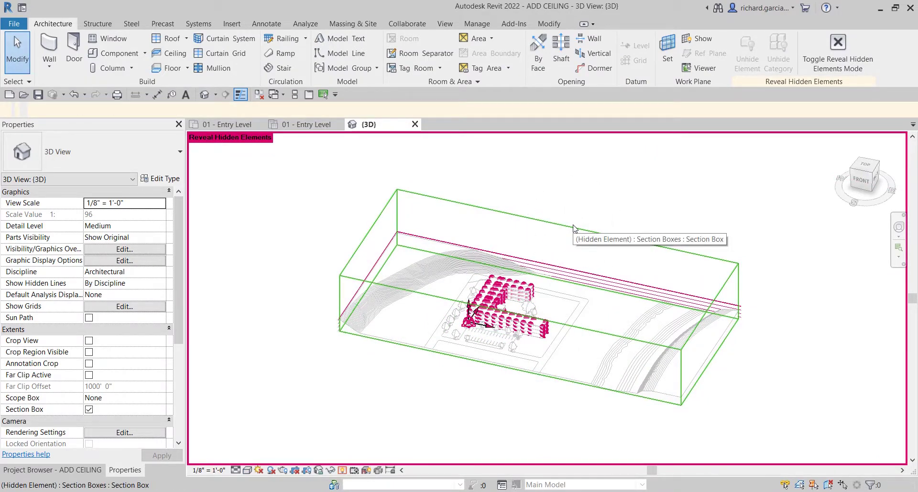
pyautogui.click(574, 228)
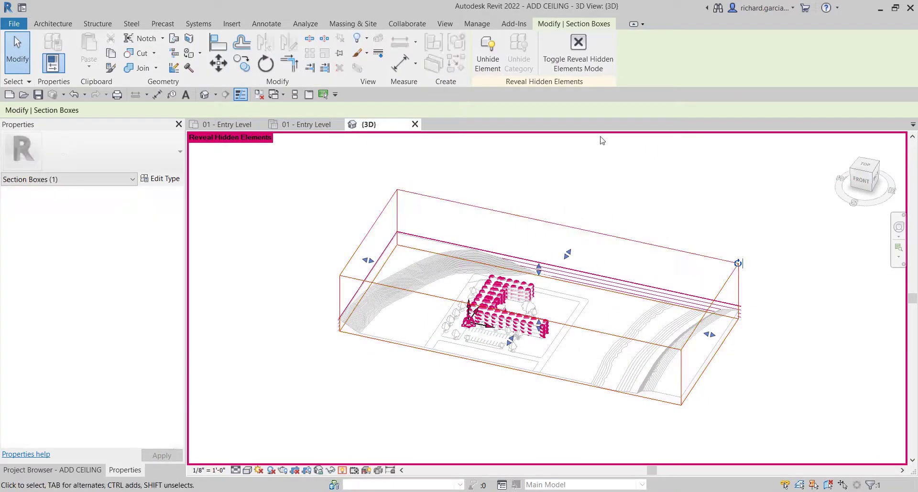
pyautogui.click(498, 48)
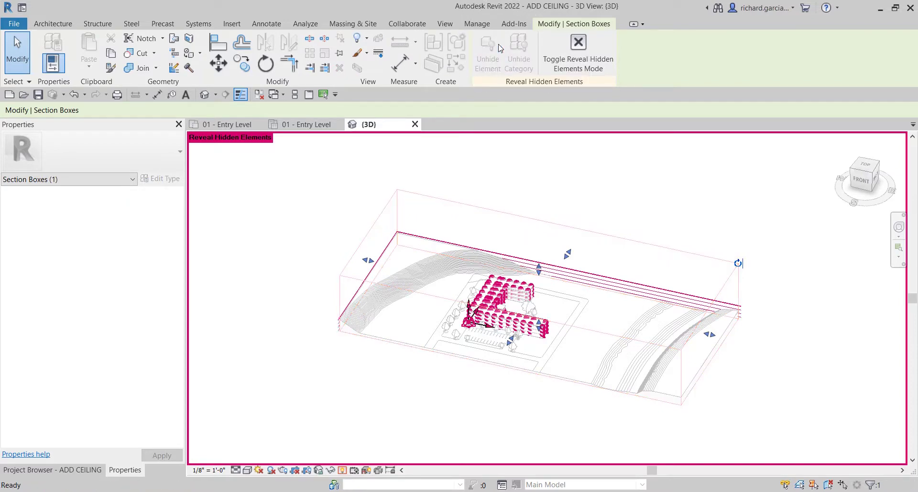
pyautogui.click(577, 47)
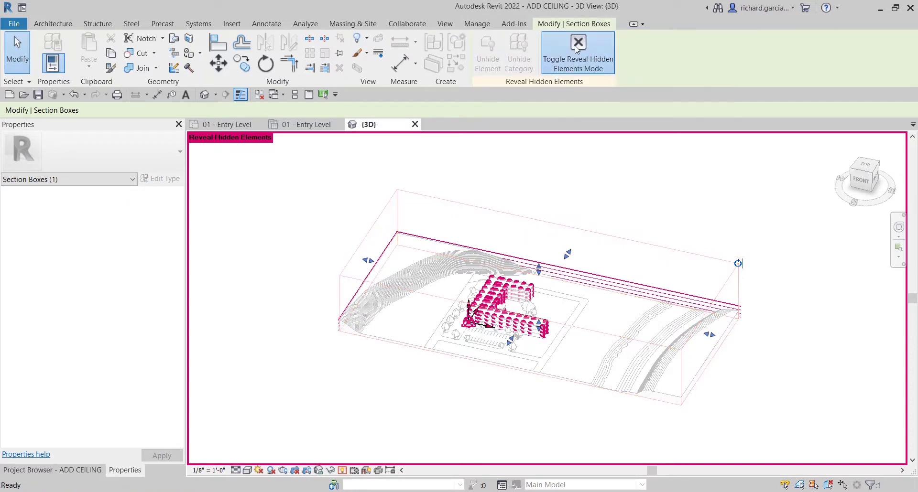
pyautogui.click(577, 47)
pyautogui.scroll(5, 636, 250)
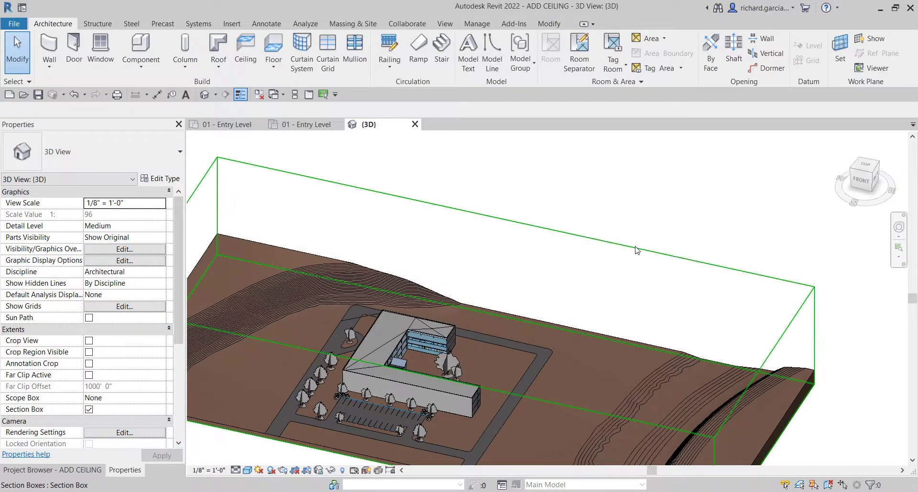
# From the top view, drag the section box's north, east, west and south faces tight around the wing
pyautogui.click(636, 250)
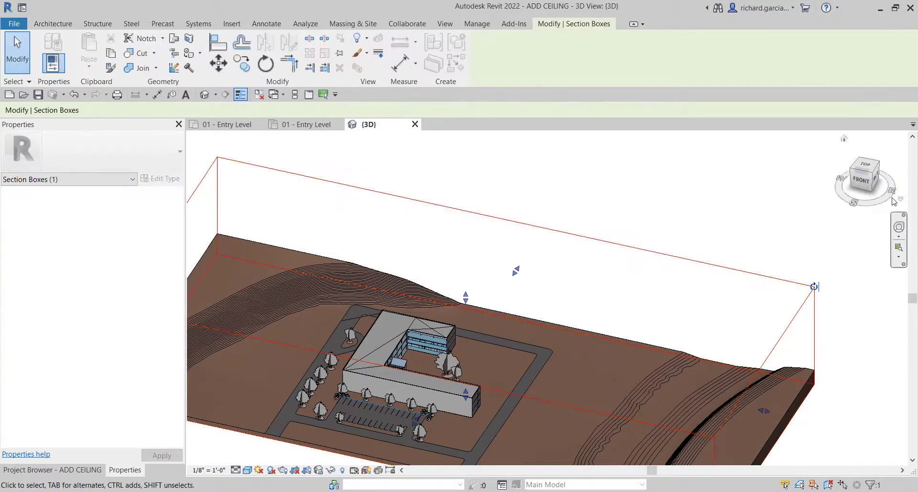
pyautogui.click(866, 166)
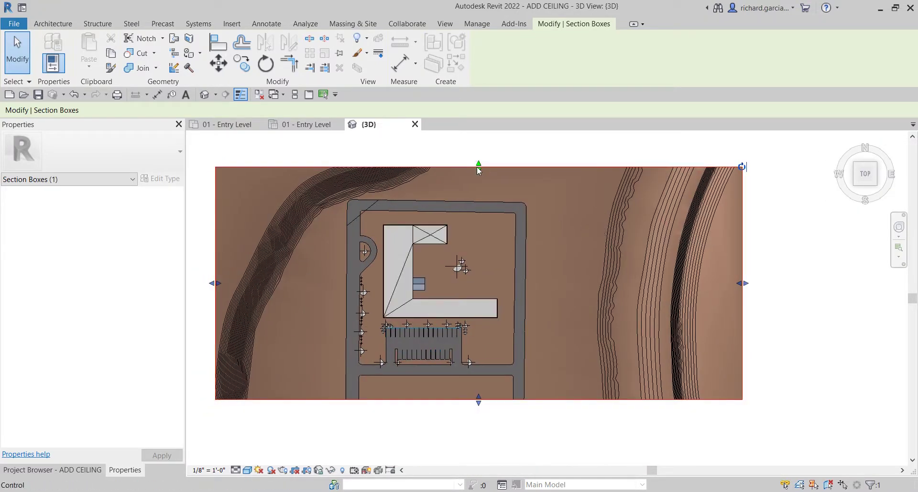
pyautogui.moveTo(482, 214); pyautogui.dragTo(482, 223)
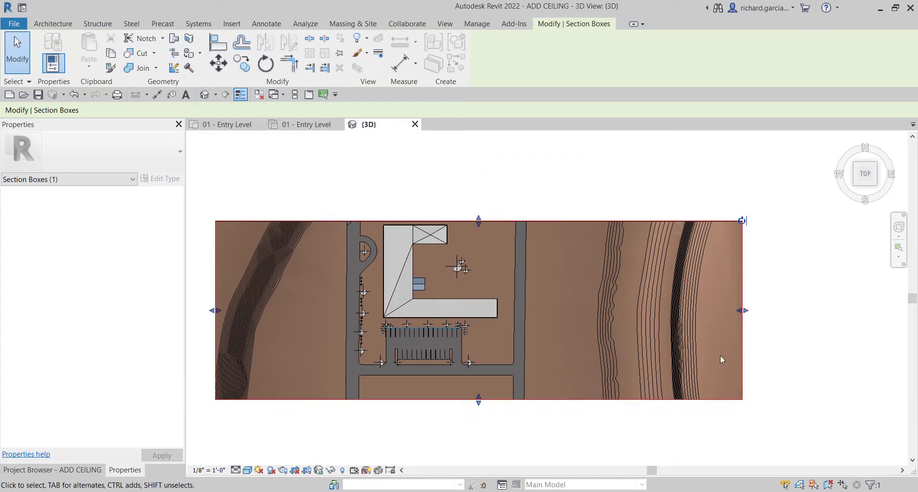
pyautogui.moveTo(732, 321); pyautogui.dragTo(452, 311)
pyautogui.moveTo(215, 310); pyautogui.dragTo(254, 307)
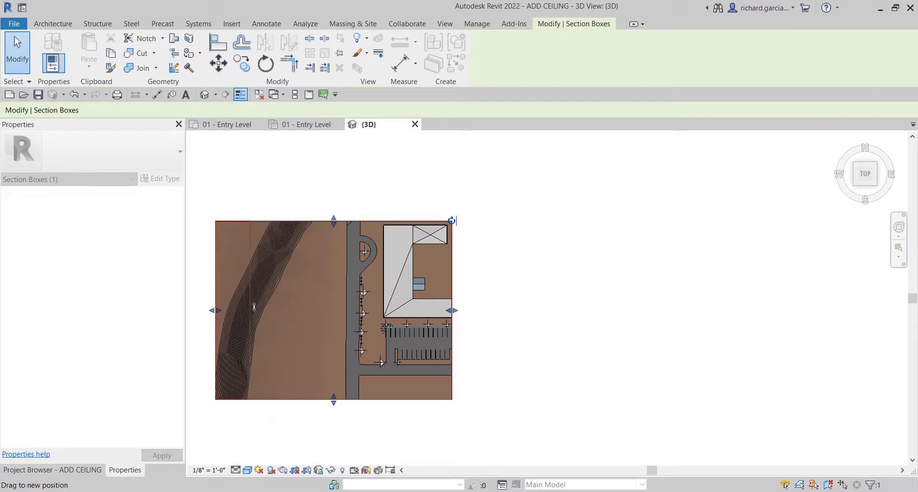
pyautogui.moveTo(376, 330); pyautogui.dragTo(379, 329)
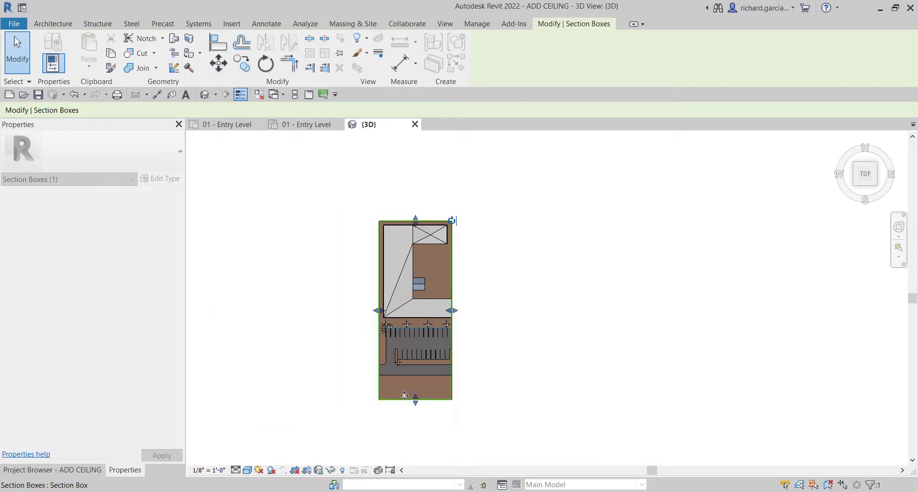
pyautogui.moveTo(416, 401); pyautogui.dragTo(415, 340)
pyautogui.moveTo(440, 257); pyautogui.dragTo(439, 252)
pyautogui.scroll(6, 406, 229)
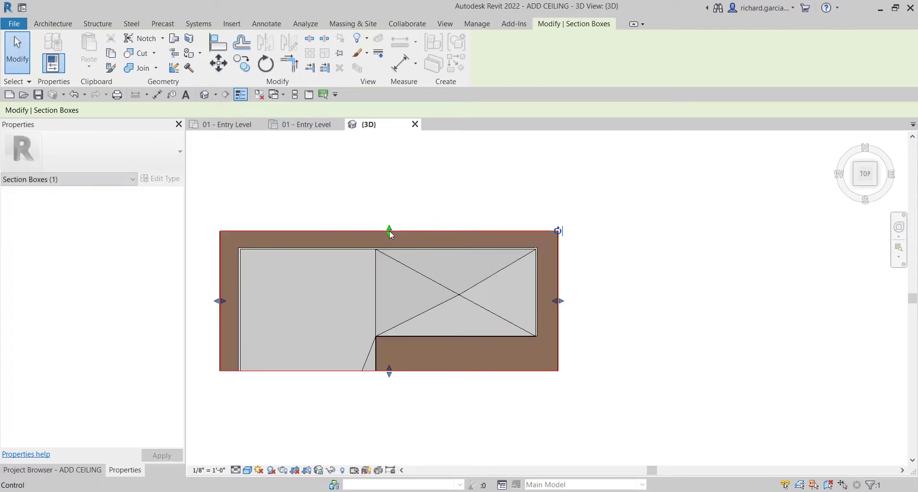
pyautogui.moveTo(389, 233); pyautogui.dragTo(410, 286)
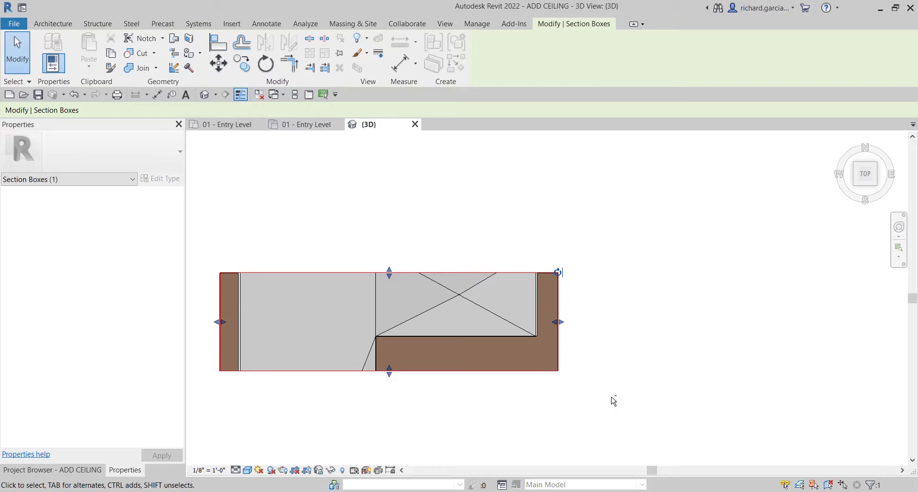
# Orbit and zoom to a near-front tilted view of the cropped building
pyautogui.keyDown('shift'); pyautogui.moveTo(613, 400); pyautogui.dragTo(584, 358, button='middle'); pyautogui.keyUp('shift')
pyautogui.keyDown('shift'); pyautogui.moveTo(610, 385); pyautogui.dragTo(557, 351, button='middle'); pyautogui.keyUp('shift')
pyautogui.scroll(8, 557, 354)
# Viewing from the back, lower the section box top to just above the entry level
pyautogui.scroll(-8, 557, 351)
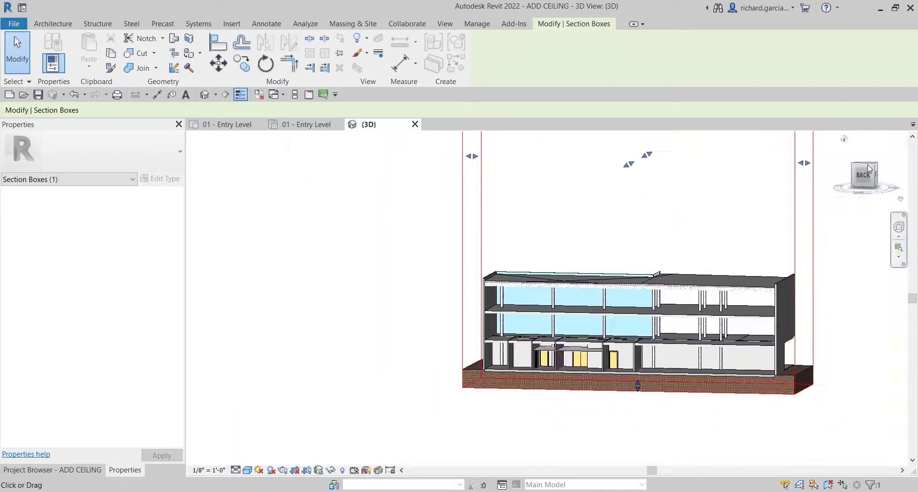
pyautogui.click(863, 177)
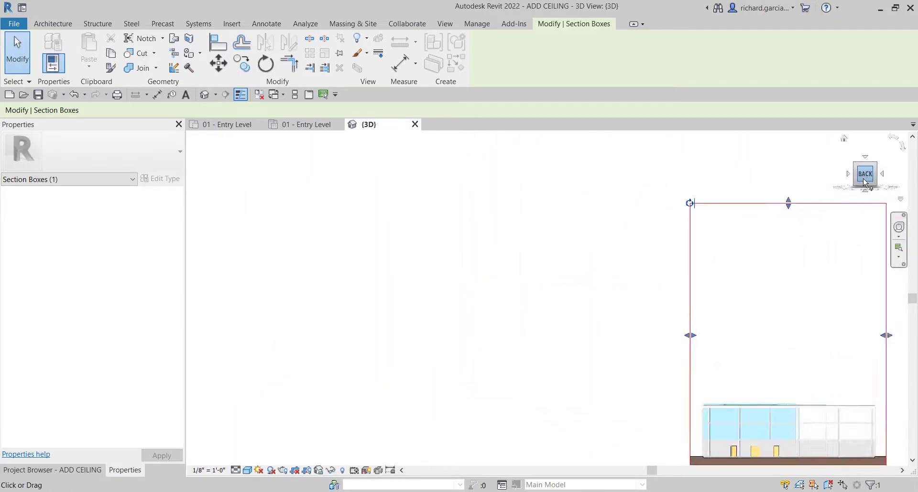
pyautogui.moveTo(547, 167); pyautogui.dragTo(561, 324)
pyautogui.scroll(5, 525, 392)
pyautogui.scroll(3, 545, 353)
pyautogui.scroll(-4, 560, 324)
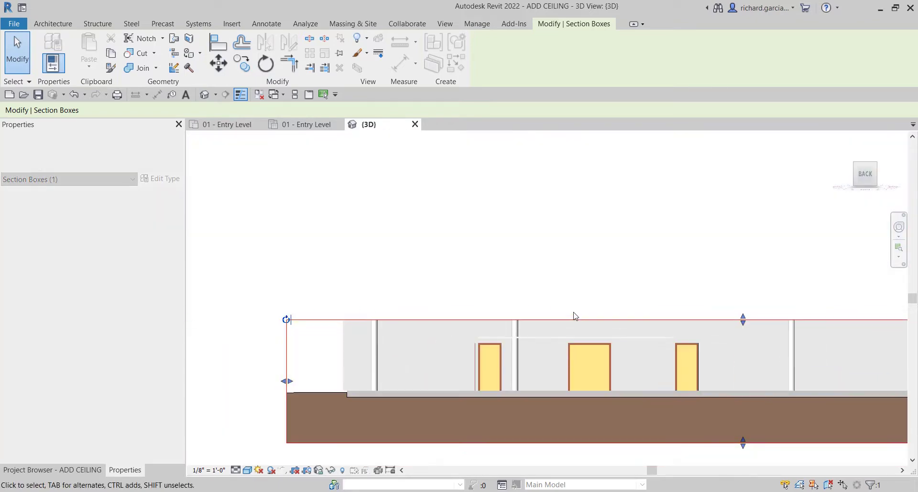
# Extend the section box to take in more upper-wing walls, then close both Entry Level views
pyautogui.keyDown('shift'); pyautogui.moveTo(574, 315); pyautogui.dragTo(765, 383, button='middle'); pyautogui.keyUp('shift')
pyautogui.scroll(-3, 658, 401)
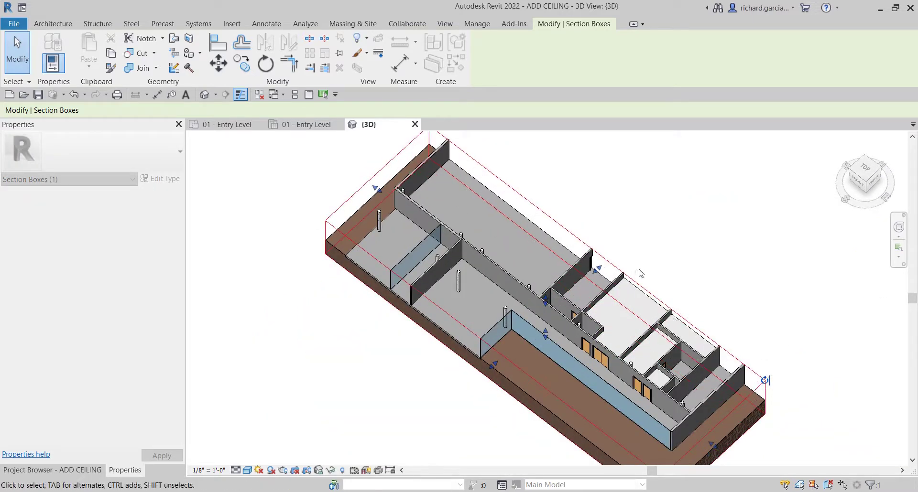
pyautogui.keyDown('shift'); pyautogui.moveTo(639, 270); pyautogui.dragTo(606, 275, button='middle'); pyautogui.keyUp('shift')
pyautogui.moveTo(606, 275); pyautogui.dragTo(620, 263)
pyautogui.keyDown('shift'); pyautogui.moveTo(683, 315); pyautogui.dragTo(593, 248, button='middle'); pyautogui.keyUp('shift')
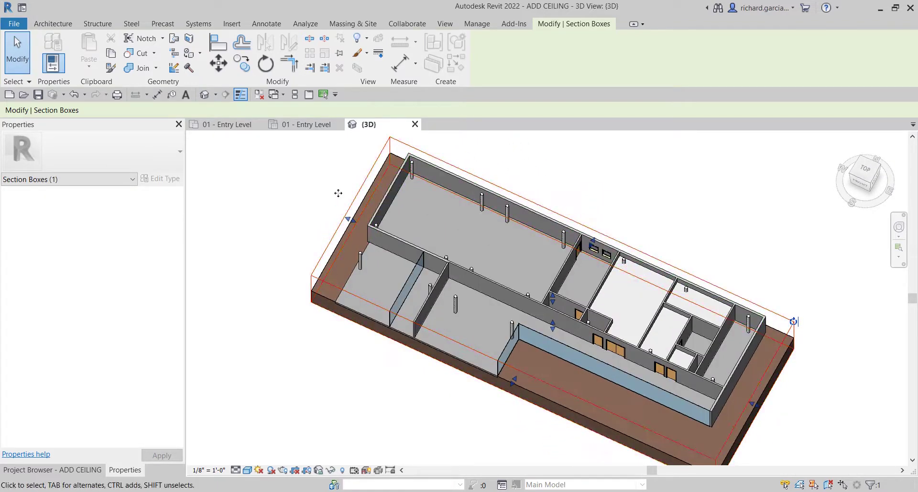
pyautogui.click(260, 95)
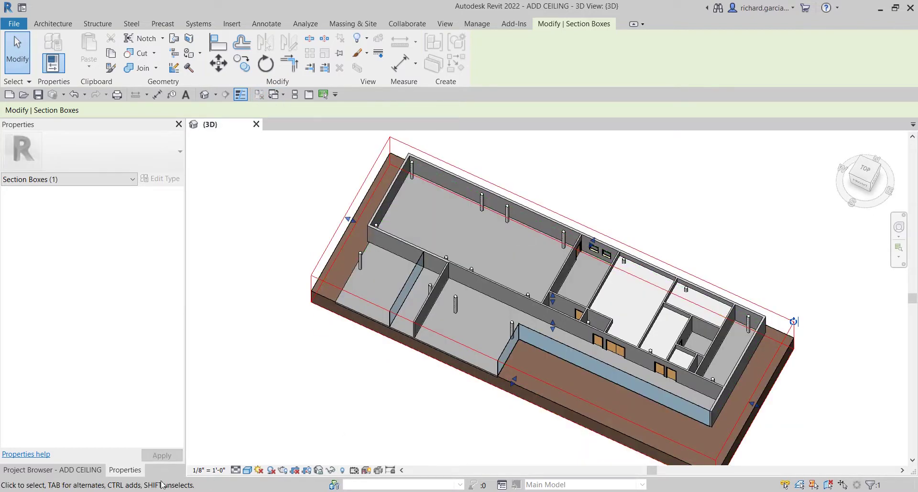
# Open the Ceiling Plans > 01 - Entry Level view and zoom in on the upper wing
pyautogui.click(87, 470)
pyautogui.doubleClick(66, 220)
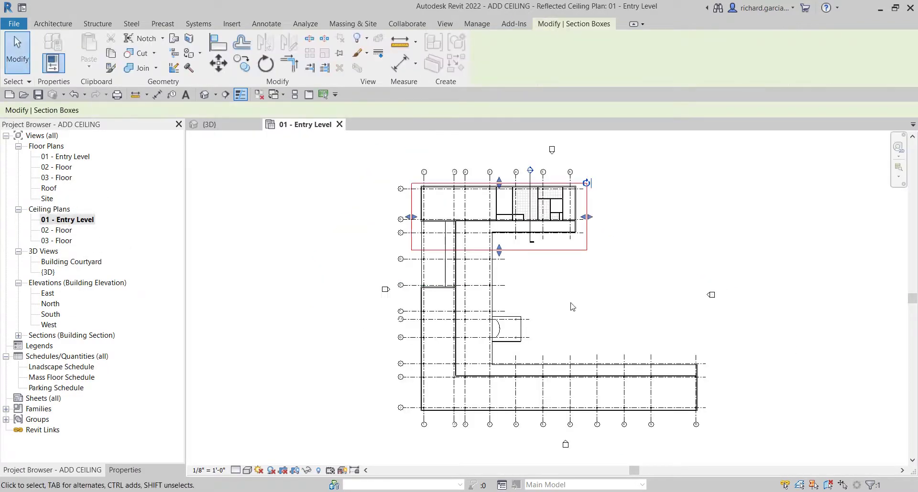
pyautogui.click(615, 308)
pyautogui.scroll(5, 615, 308)
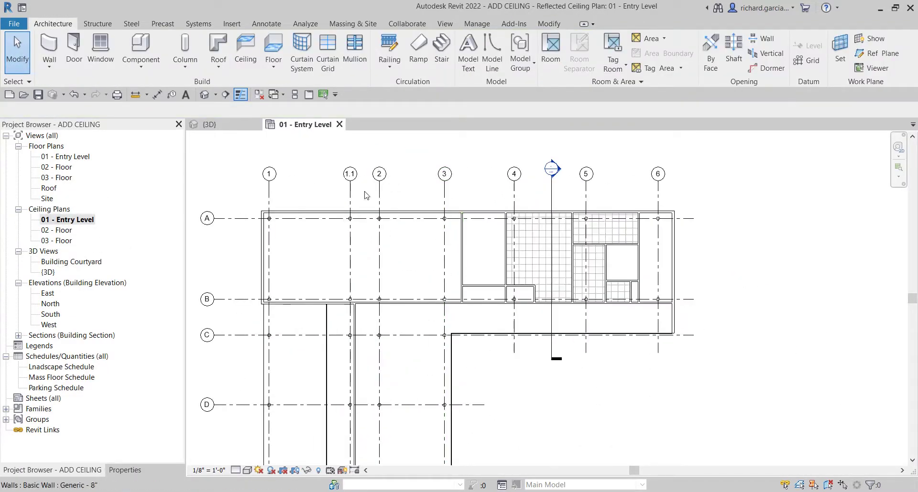
pyautogui.click(296, 95)
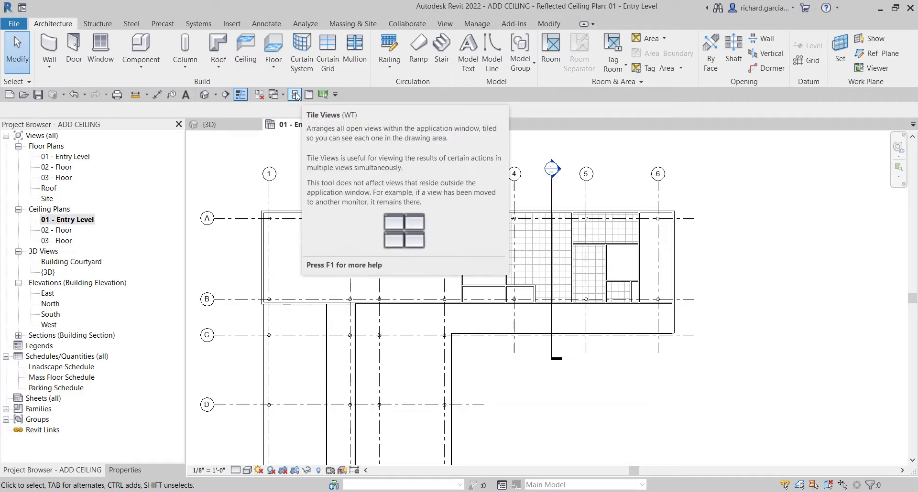
# Tile the ceiling plan beside the 3D view, orbit the 3D view top-down, then reactivate the plan
pyautogui.click(296, 95)
pyautogui.click(296, 95)
pyautogui.moveTo(445, 268); pyautogui.dragTo(333, 307, button='middle')
pyautogui.keyDown('shift'); pyautogui.moveTo(813, 363); pyautogui.dragTo(699, 335, button='middle'); pyautogui.keyUp('shift')
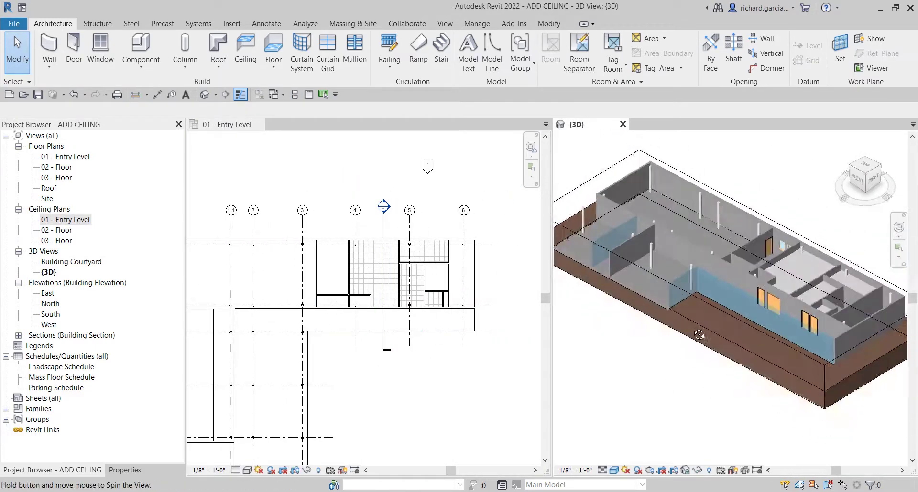
pyautogui.scroll(5, 699, 334)
pyautogui.keyDown('shift'); pyautogui.moveTo(765, 421); pyautogui.dragTo(716, 214, button='middle'); pyautogui.keyUp('shift')
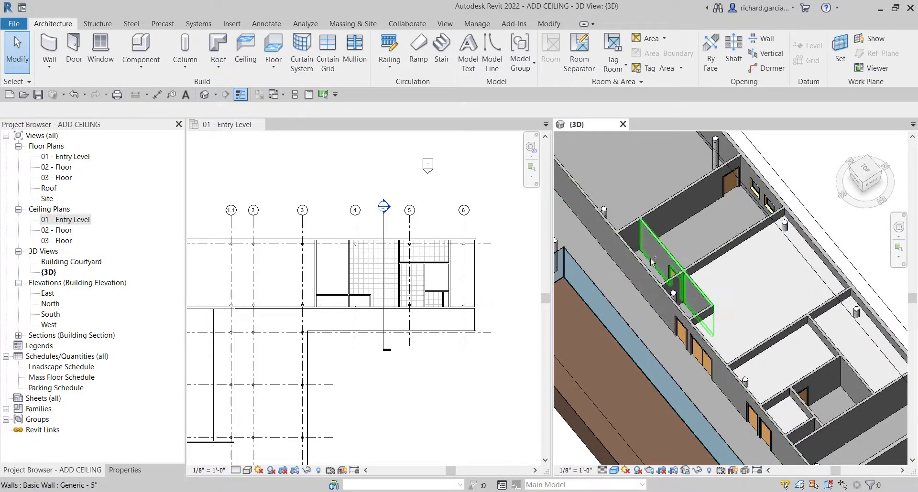
pyautogui.keyDown('shift'); pyautogui.moveTo(651, 261); pyautogui.dragTo(772, 257, button='middle'); pyautogui.keyUp('shift')
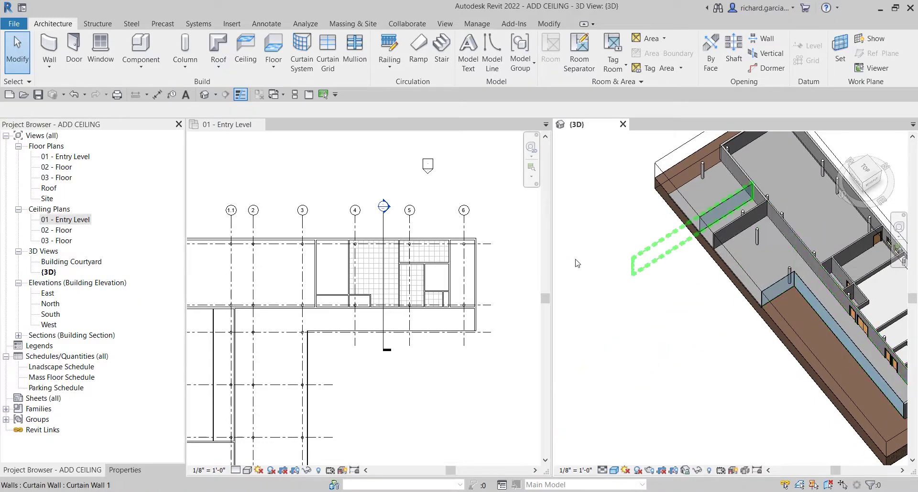
pyautogui.click(320, 276)
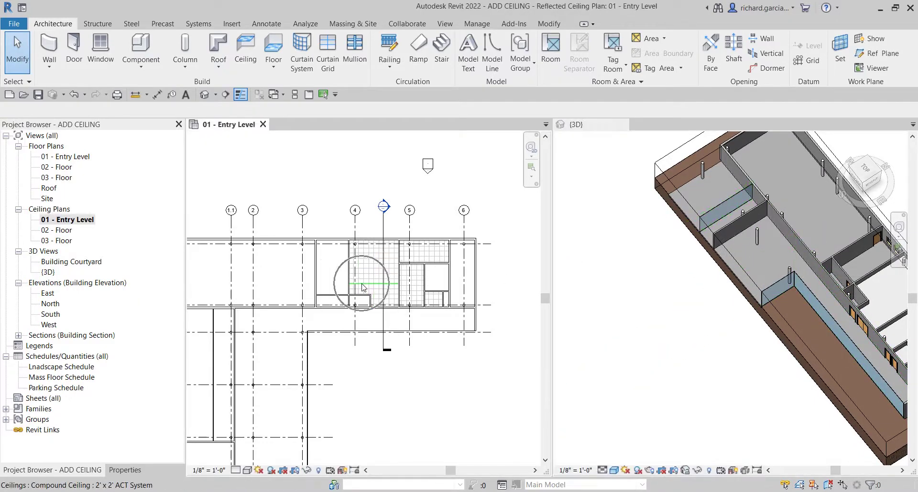
pyautogui.scroll(2, 362, 286)
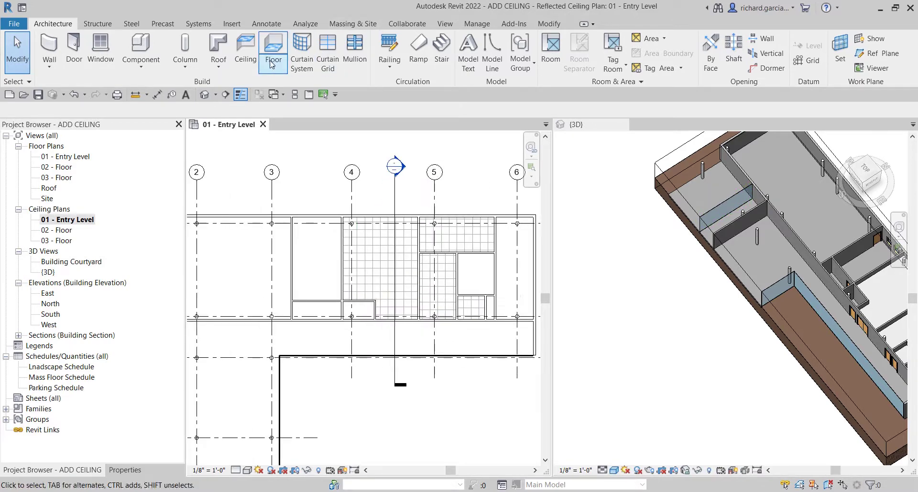
# Start a new ceiling using the Compound Ceiling GWB on Mtl. Stud type at 8' 0" offset
pyautogui.click(245, 56)
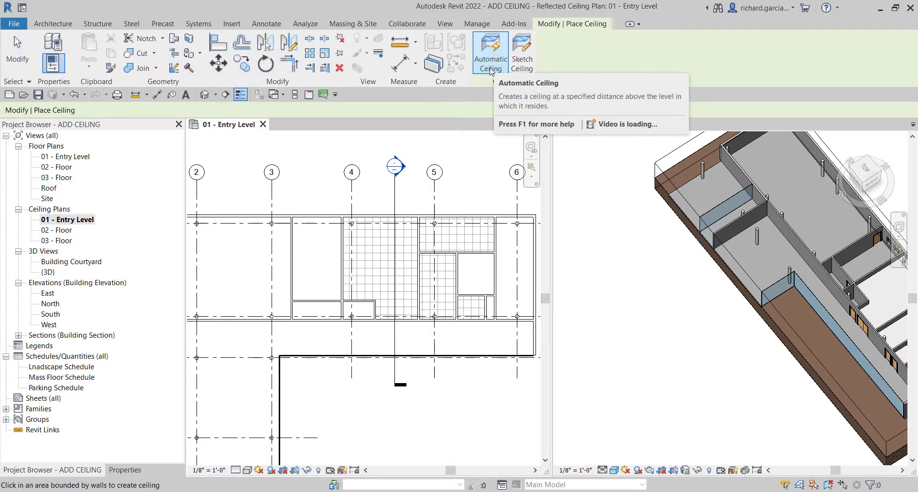
pyautogui.click(125, 470)
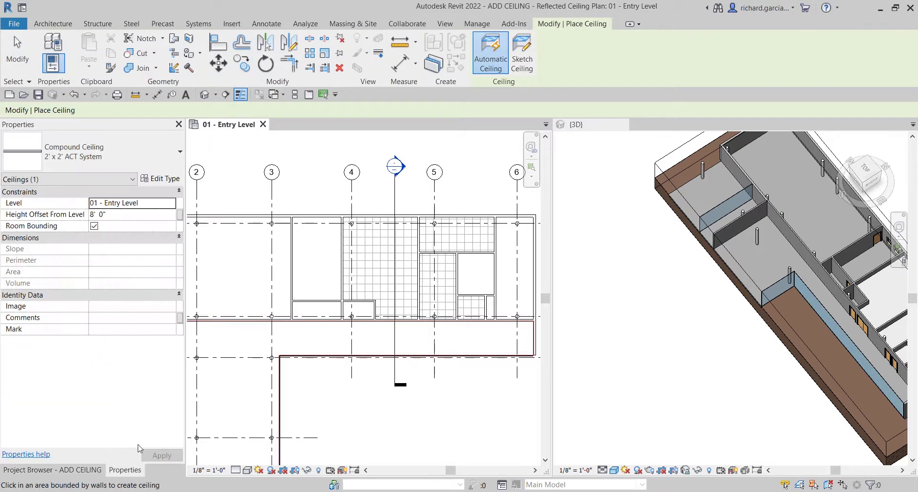
pyautogui.click(111, 146)
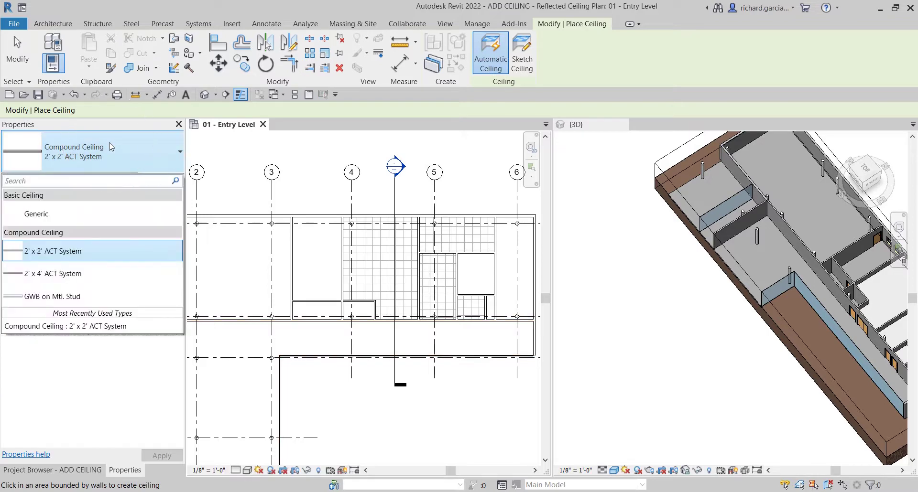
pyautogui.click(62, 299)
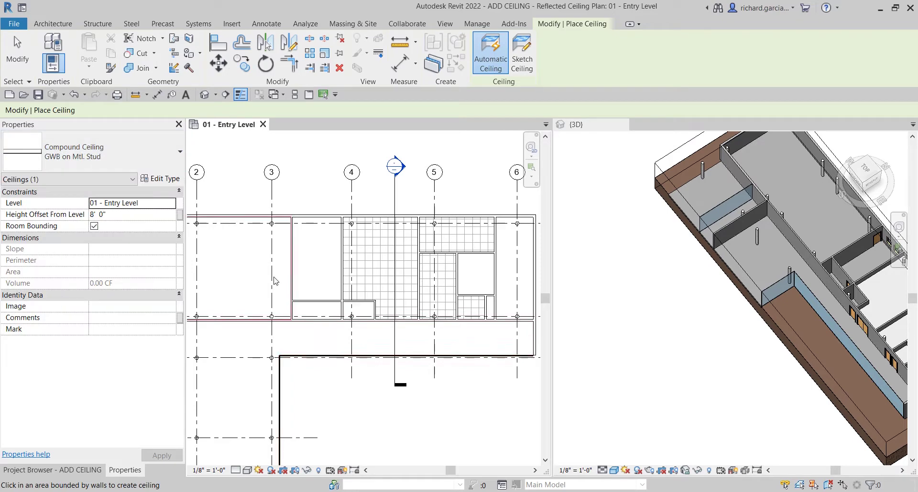
pyautogui.click(113, 216)
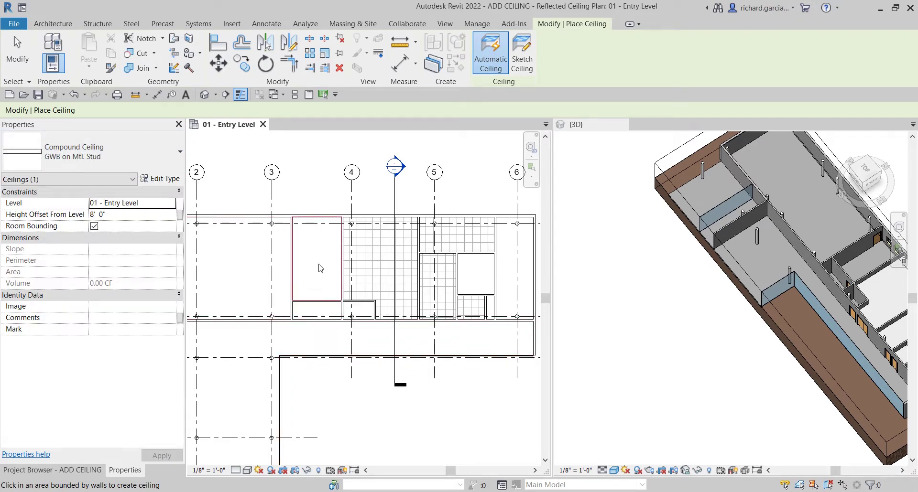
pyautogui.scroll(2, 320, 268)
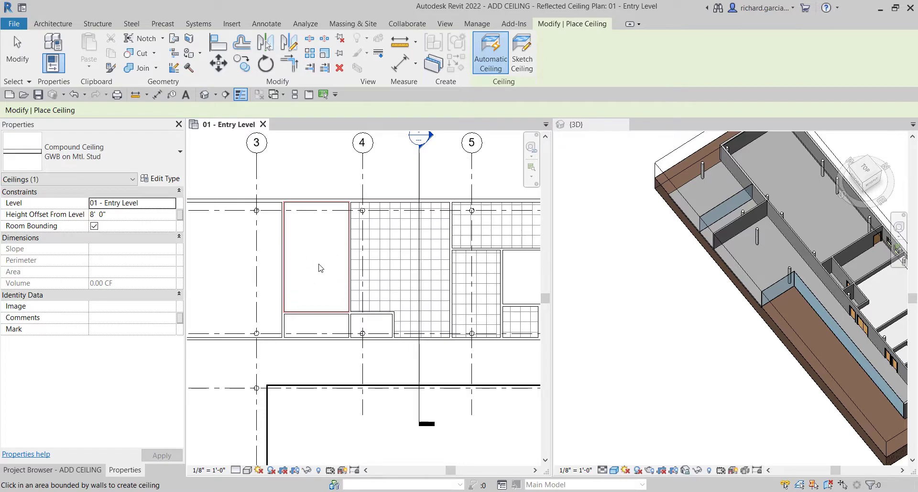
pyautogui.scroll(5, 780, 331)
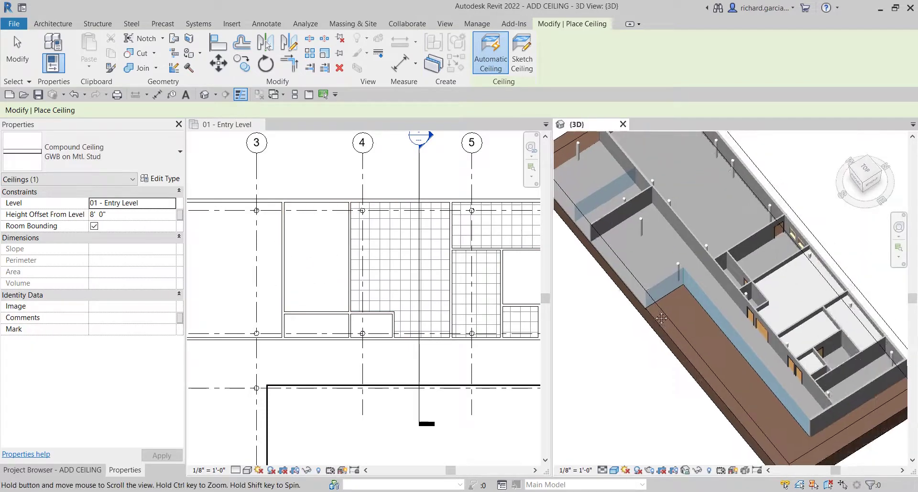
pyautogui.click(311, 248)
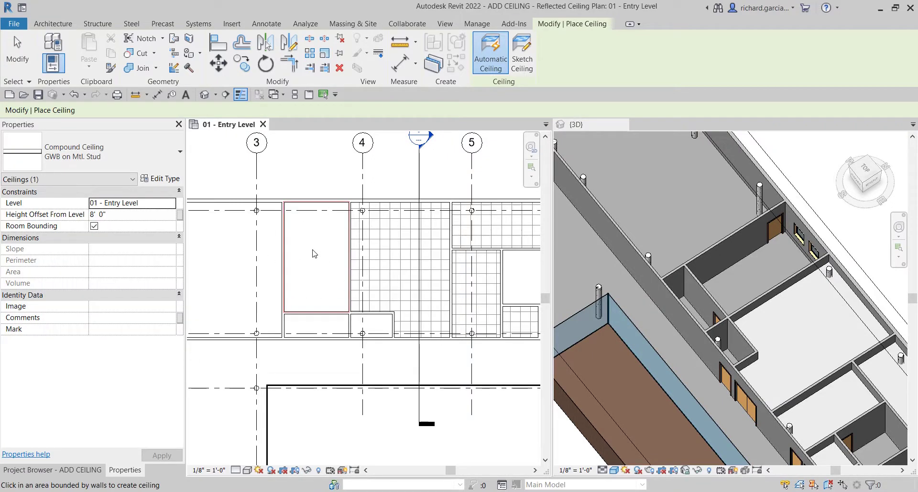
# Place automatic ceilings in the room between grids 3 and 4, the small room below, and the corridor
pyautogui.click(313, 253)
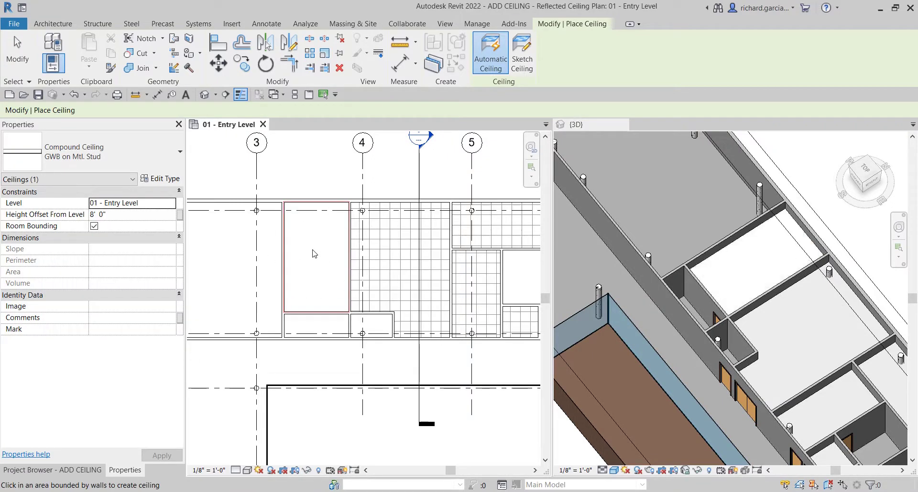
pyautogui.click(319, 327)
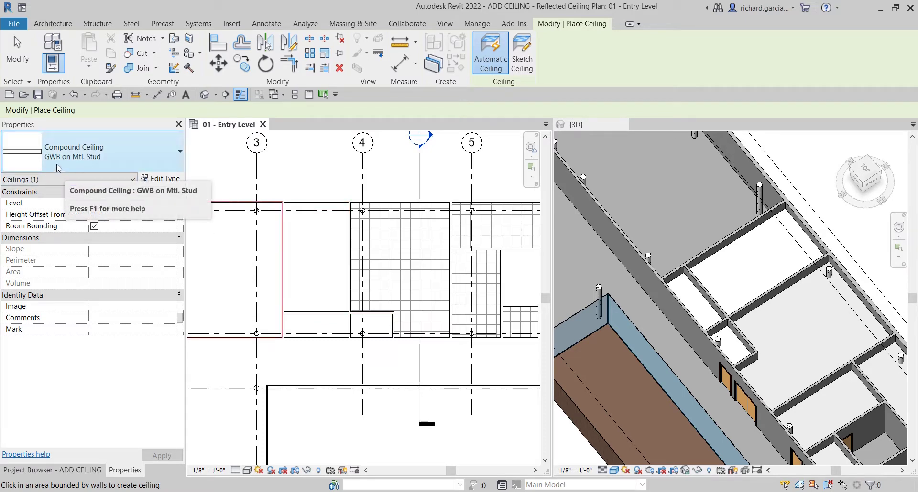
pyautogui.scroll(-3, 327, 263)
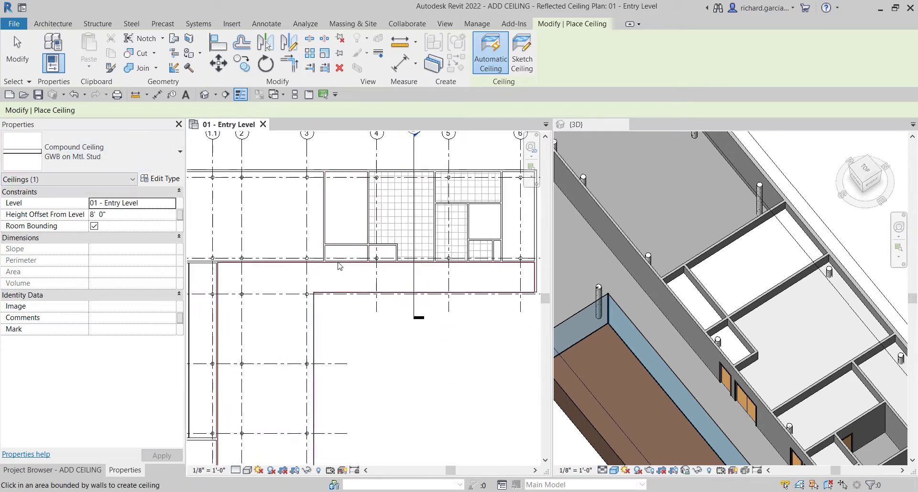
pyautogui.click(345, 282)
pyautogui.scroll(-5, 742, 287)
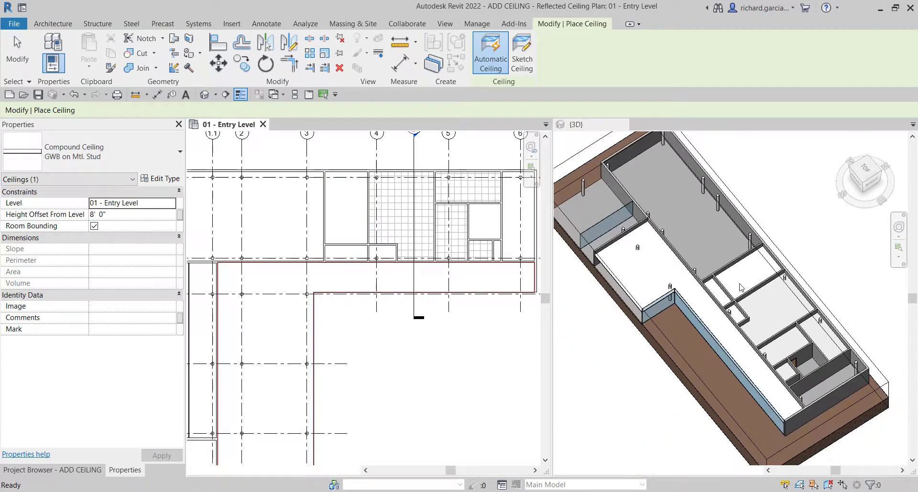
pyautogui.keyDown('shift'); pyautogui.moveTo(765, 301); pyautogui.dragTo(621, 253, button='middle'); pyautogui.keyUp('shift')
pyautogui.scroll(-1, 276, 235)
pyautogui.scroll(-1, 275, 235)
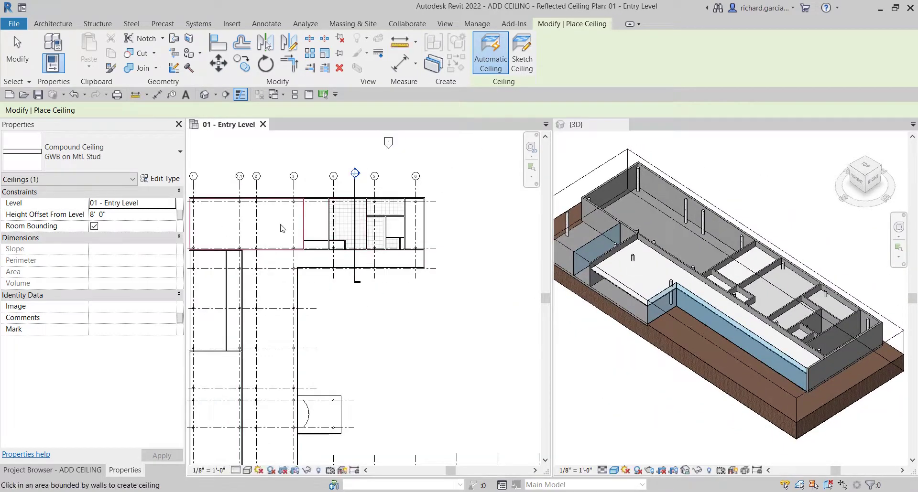
pyautogui.scroll(-1, 359, 234)
pyautogui.scroll(2, 367, 231)
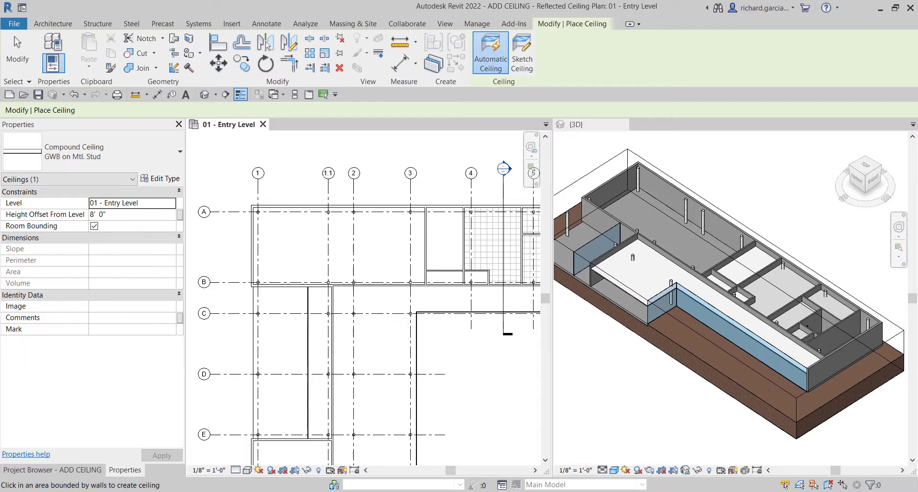
pyautogui.scroll(2, 296, 238)
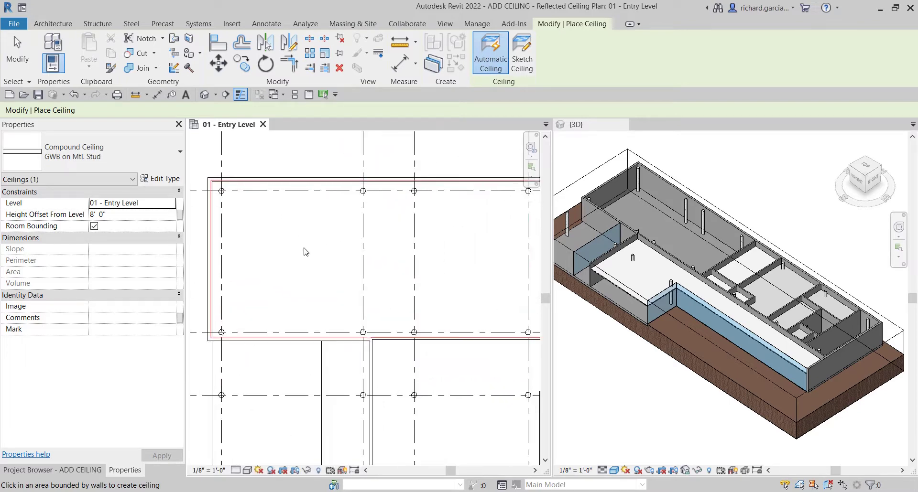
# Start a sketched ceiling boundary using the Compound Ceiling 2' x 2' ACT System type
pyautogui.click(520, 57)
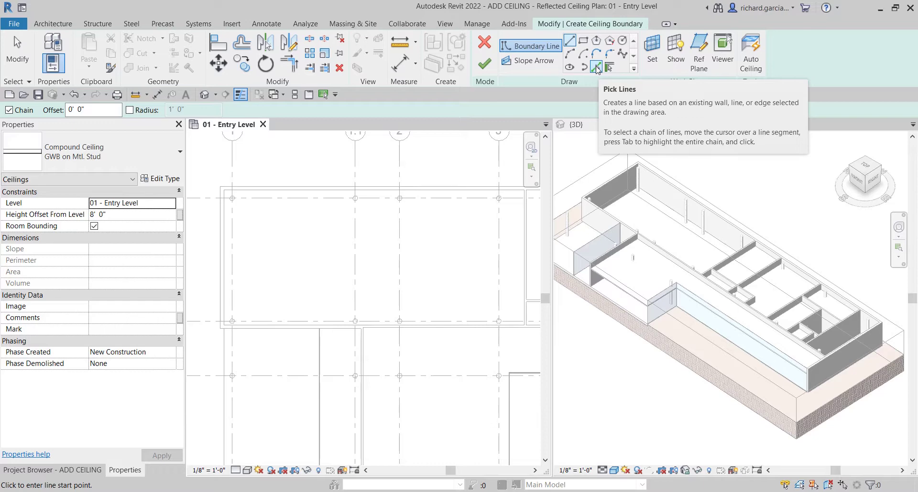
pyautogui.click(113, 146)
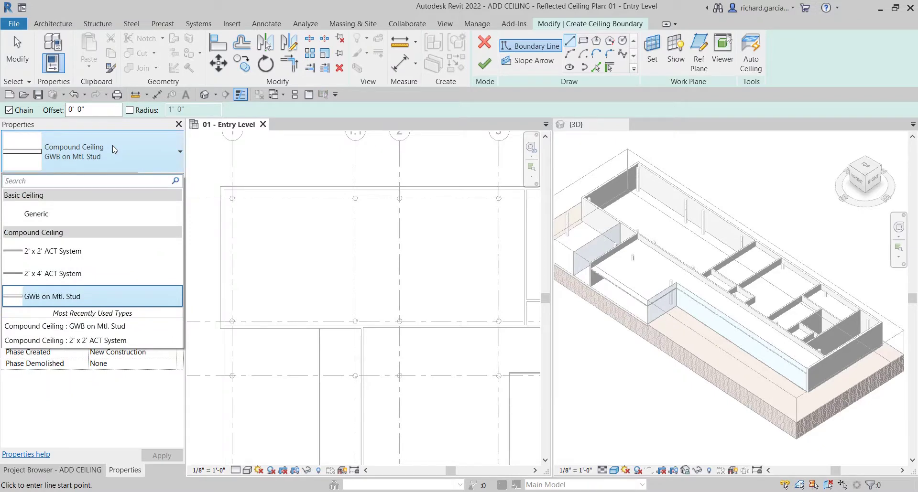
pyautogui.click(66, 253)
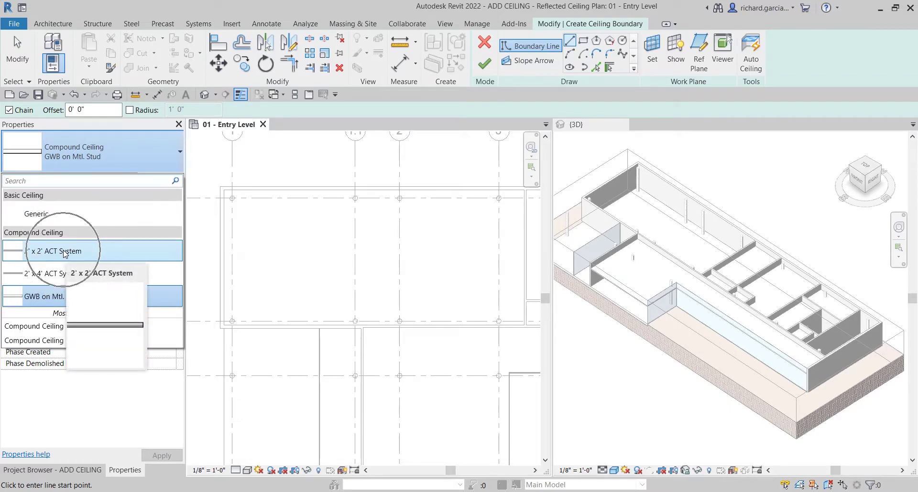
pyautogui.click(66, 253)
pyautogui.click(65, 253)
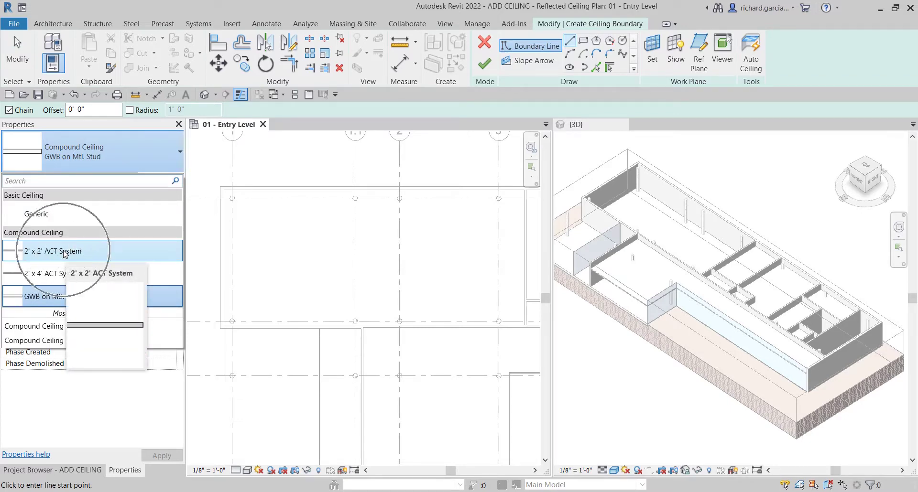
pyautogui.click(65, 253)
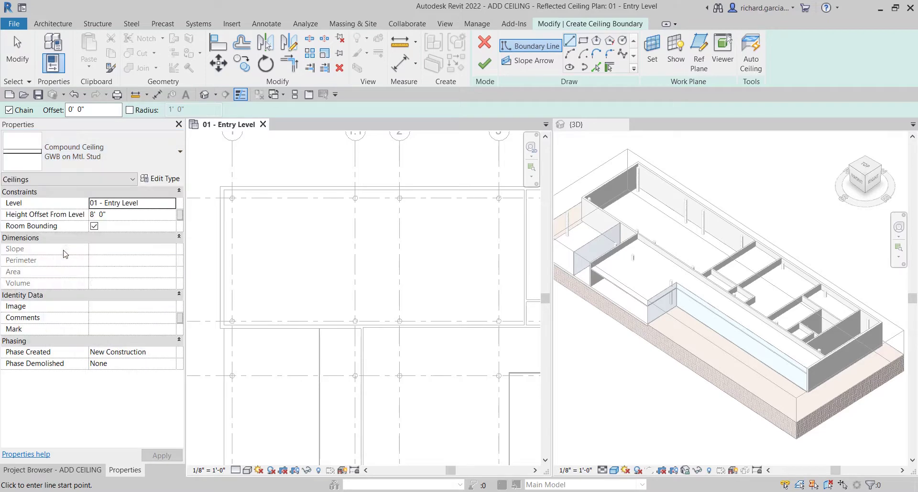
pyautogui.scroll(-2, 425, 251)
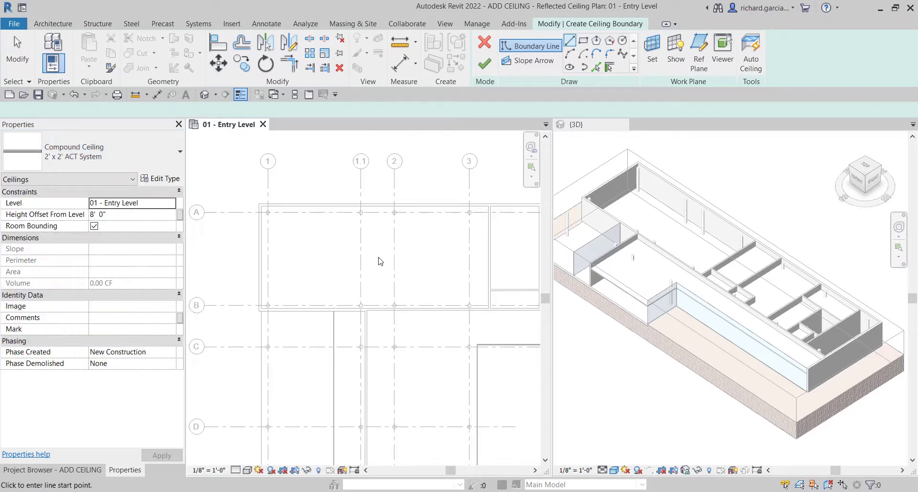
# Switch to Pick Walls with a 3' offset, flipped to fall inside the room
pyautogui.click(598, 68)
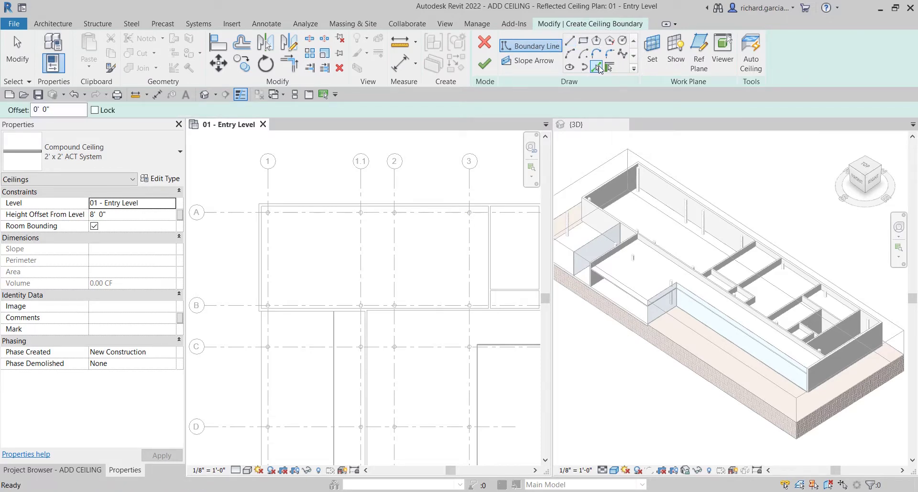
pyautogui.moveTo(392, 238); pyautogui.dragTo(370, 231, button='middle')
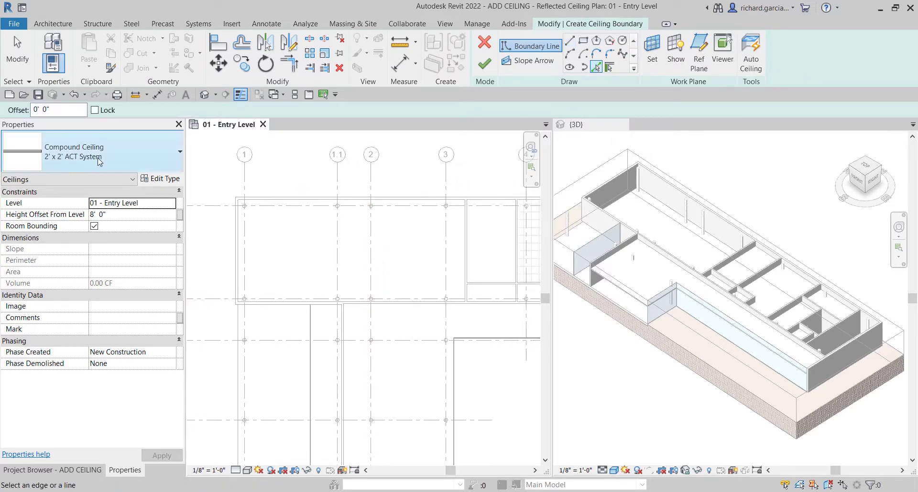
pyautogui.doubleClick(52, 110)
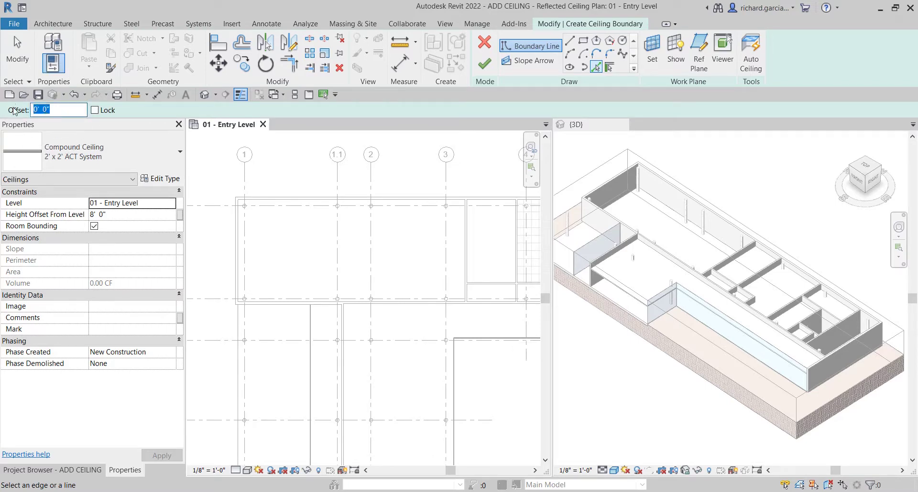
pyautogui.write('3')
pyautogui.scroll(5, 283, 246)
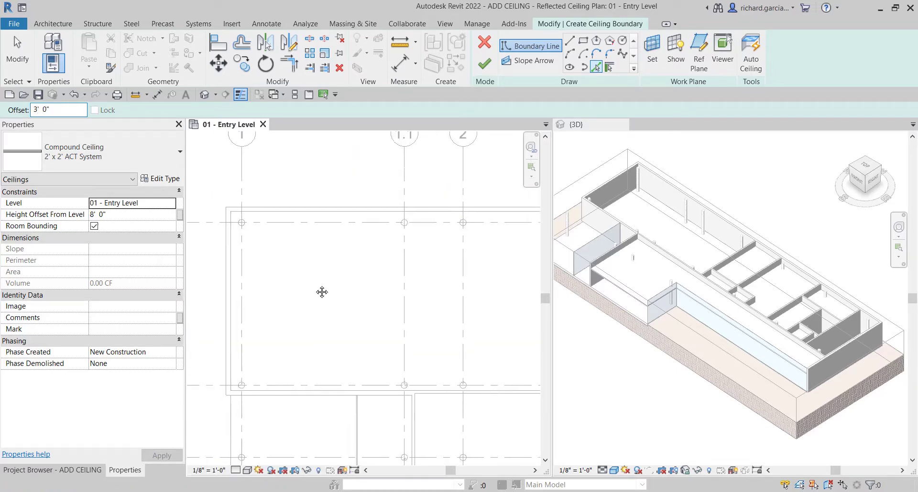
pyautogui.moveTo(285, 244); pyautogui.dragTo(363, 240, button='middle')
pyautogui.scroll(2, 361, 244)
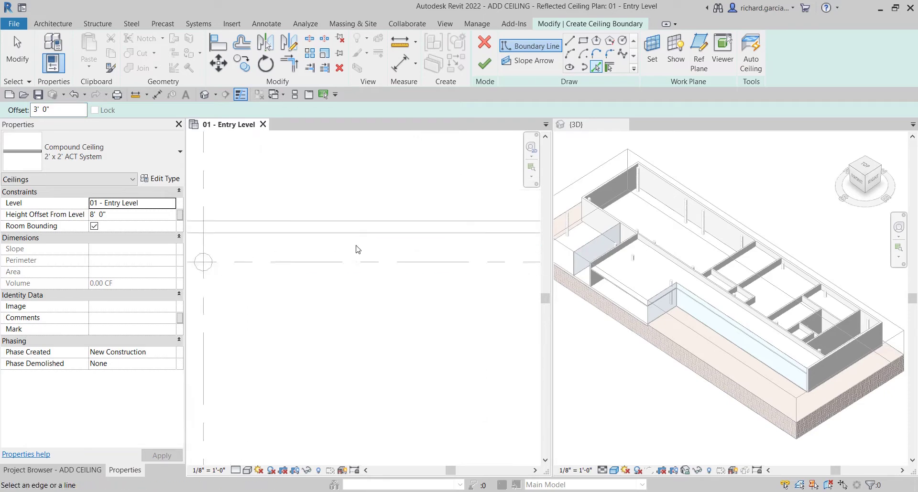
pyautogui.scroll(-1, 358, 249)
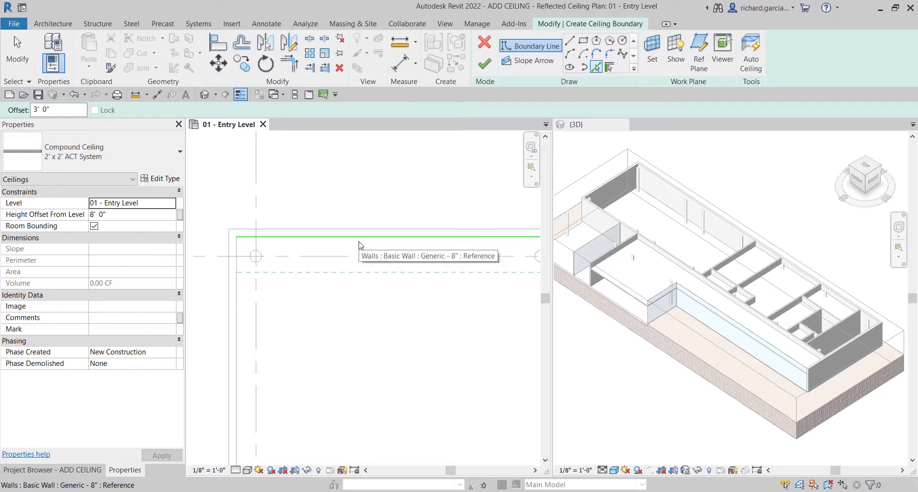
pyautogui.press('space')
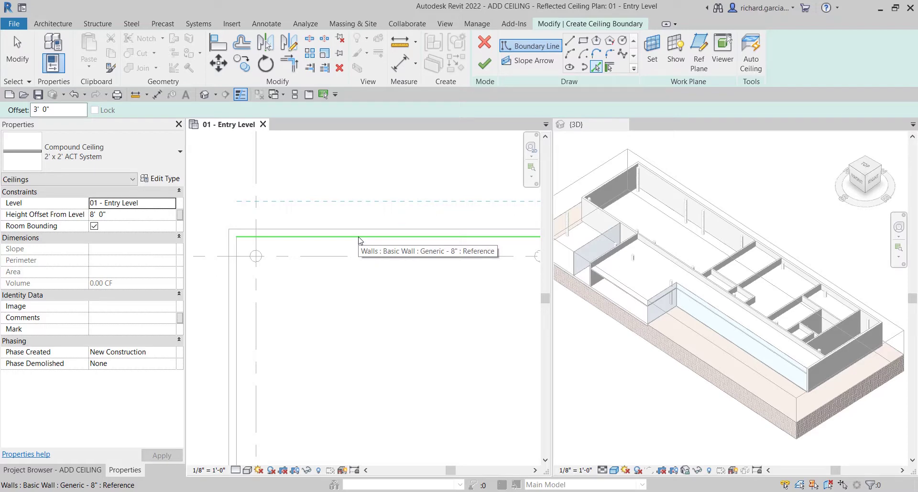
pyautogui.press('space')
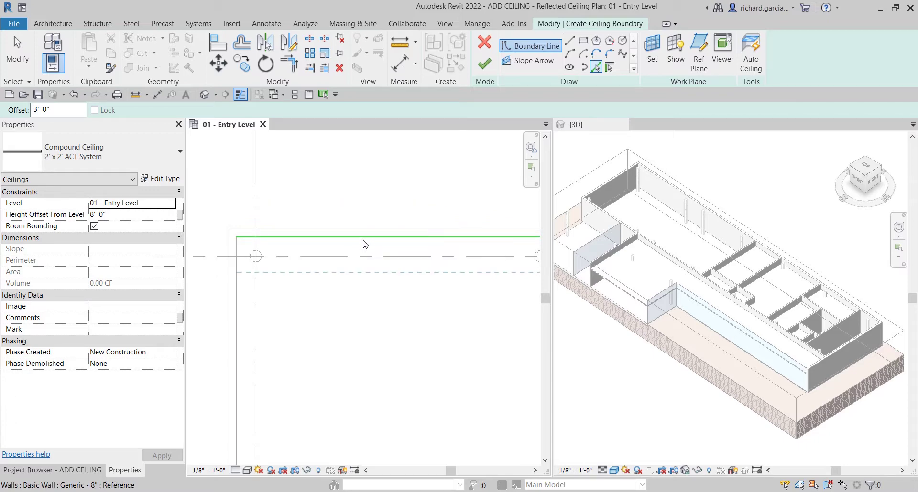
# Pick the top, right and bottom walls to add three boundary lines 3' inside them
pyautogui.click(363, 243)
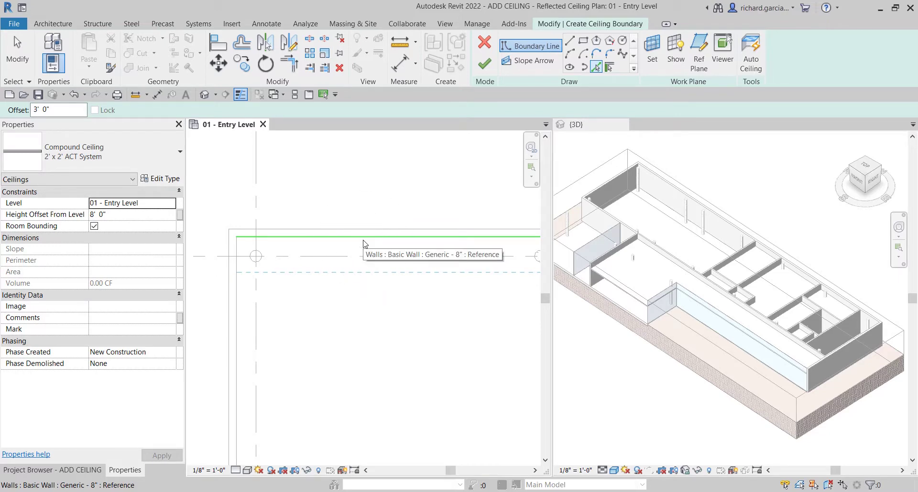
pyautogui.click(363, 243)
pyautogui.scroll(-3, 363, 293)
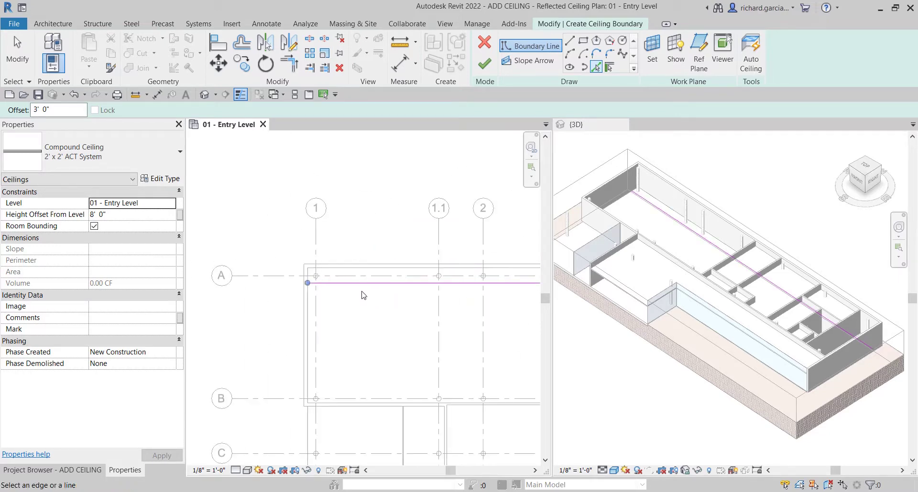
pyautogui.scroll(4, 411, 330)
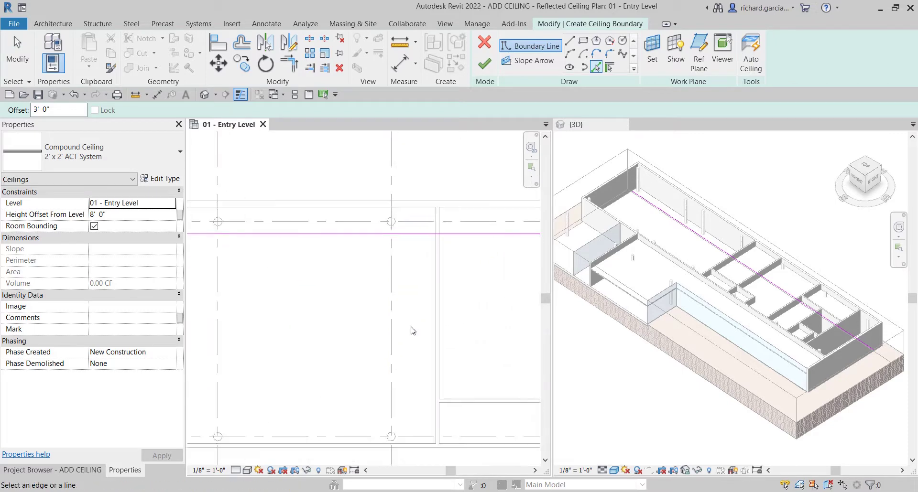
pyautogui.click(440, 319)
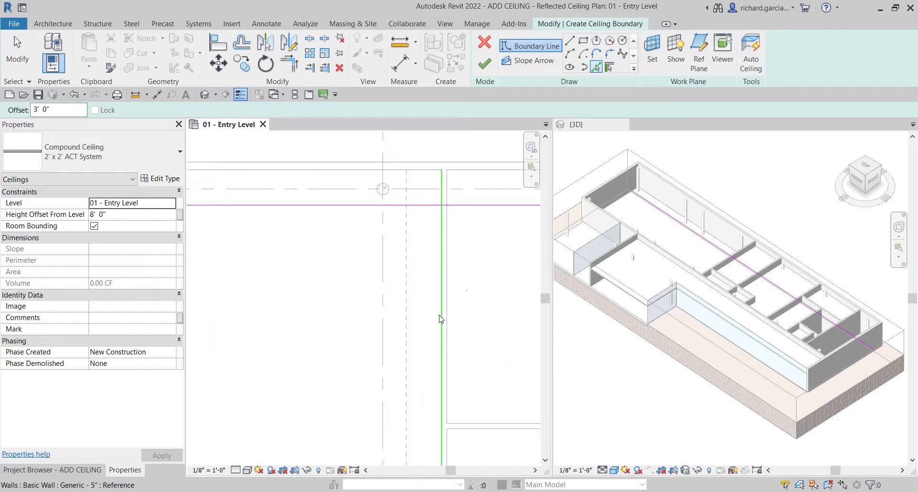
pyautogui.scroll(-3, 441, 319)
pyautogui.moveTo(430, 315); pyautogui.dragTo(447, 324, button='middle')
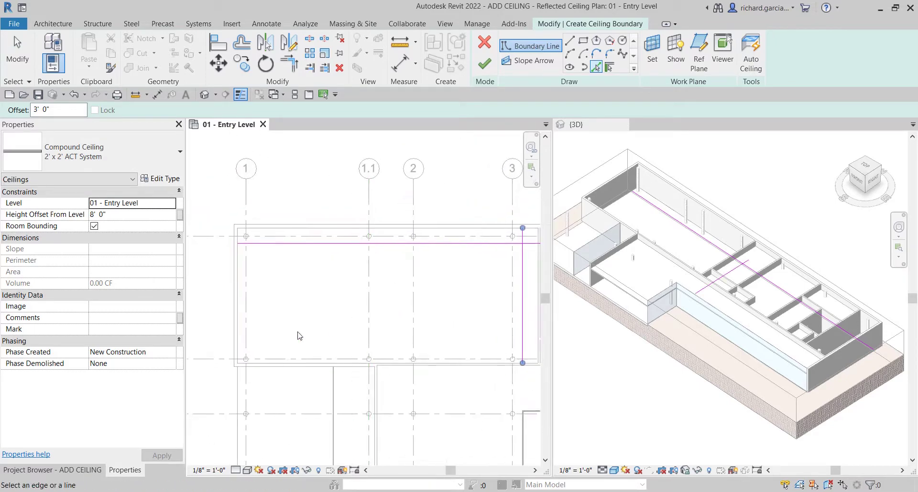
pyautogui.scroll(1, 299, 334)
pyautogui.scroll(1, 407, 357)
pyautogui.scroll(1, 407, 356)
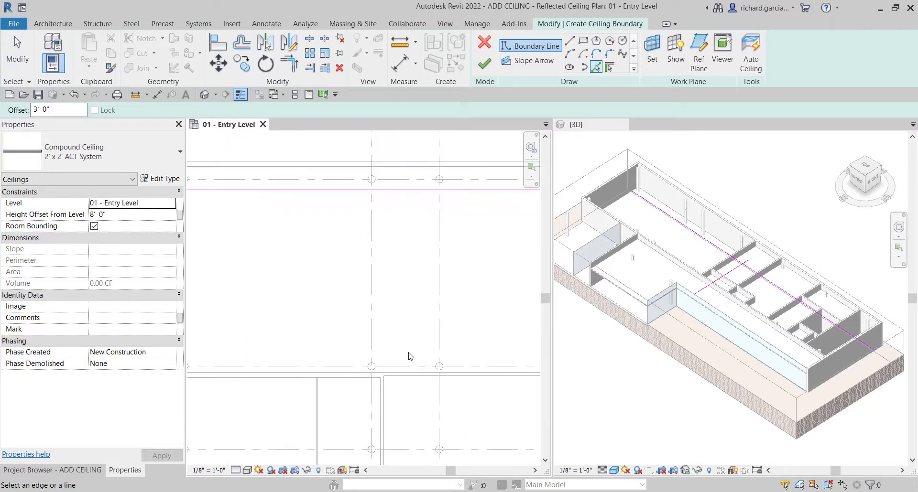
pyautogui.click(411, 374)
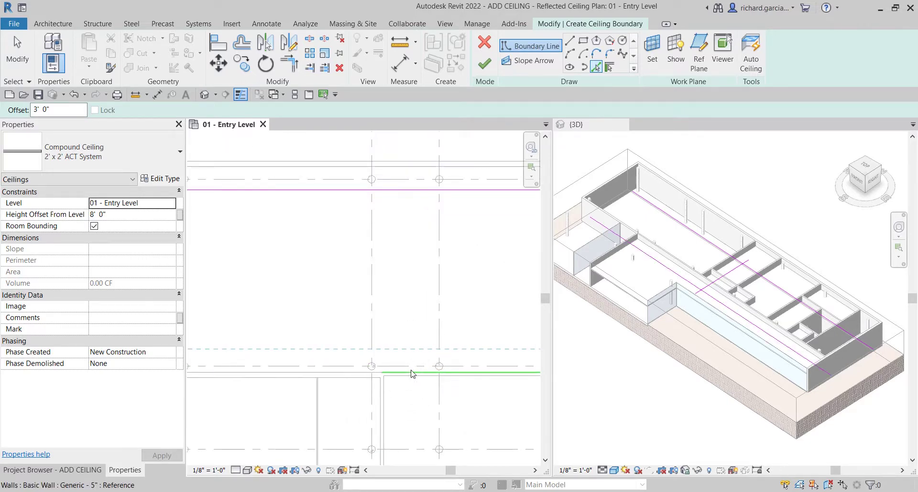
pyautogui.scroll(-2, 313, 287)
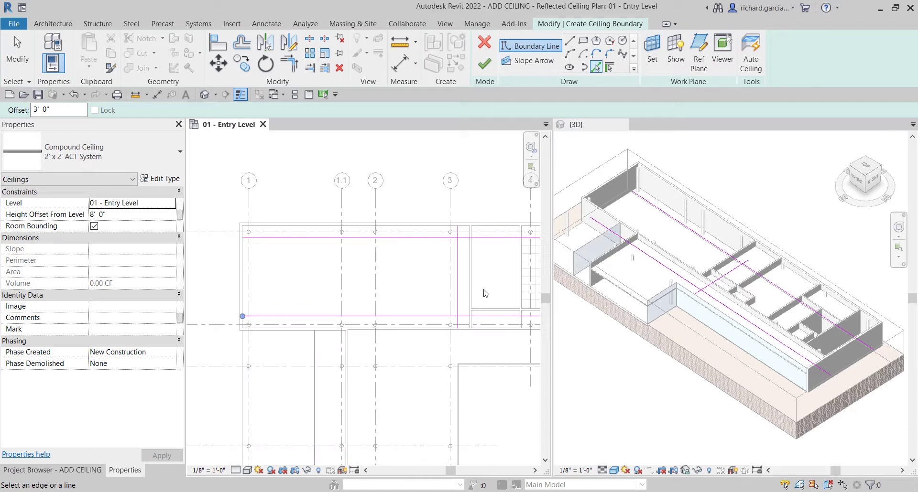
pyautogui.scroll(2, 474, 244)
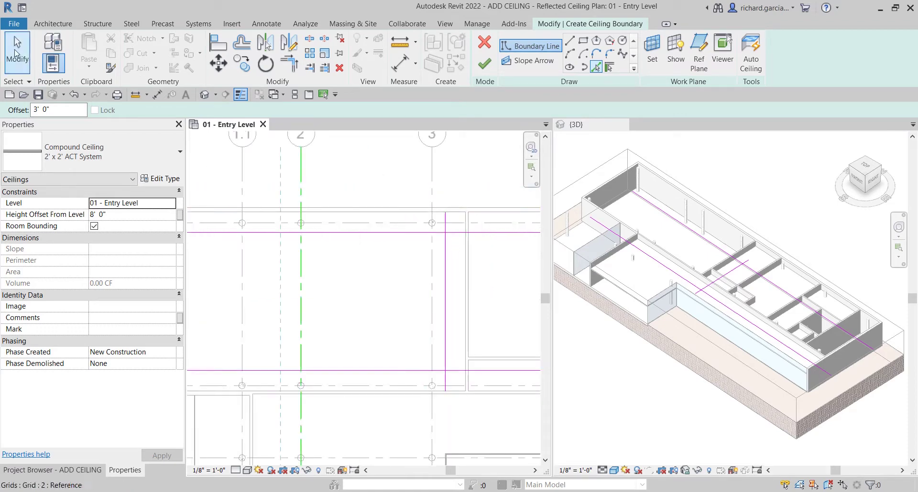
# Trim the top boundary line and the right line into a square corner
pyautogui.click(16, 54)
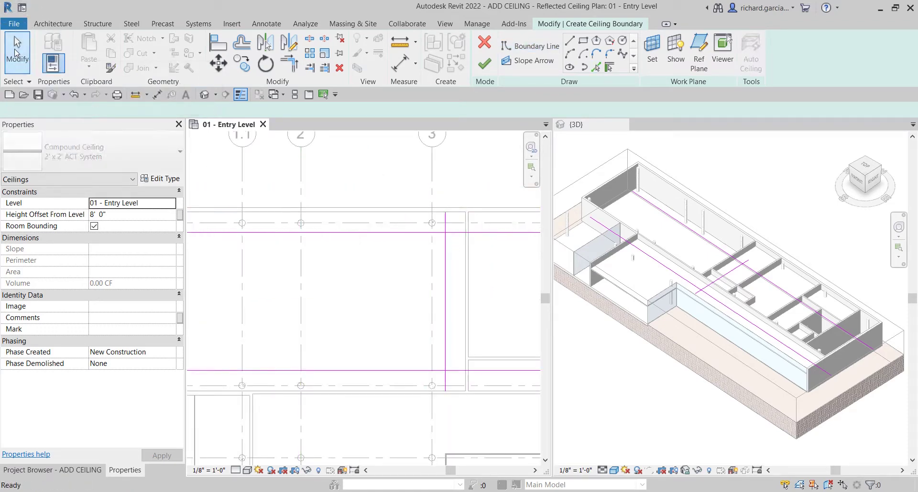
pyautogui.scroll(-1, 394, 289)
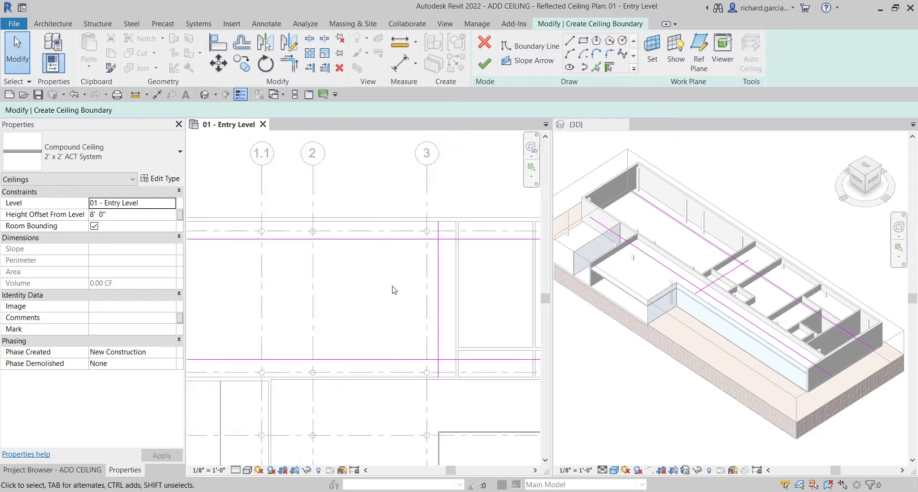
pyautogui.scroll(-1, 394, 290)
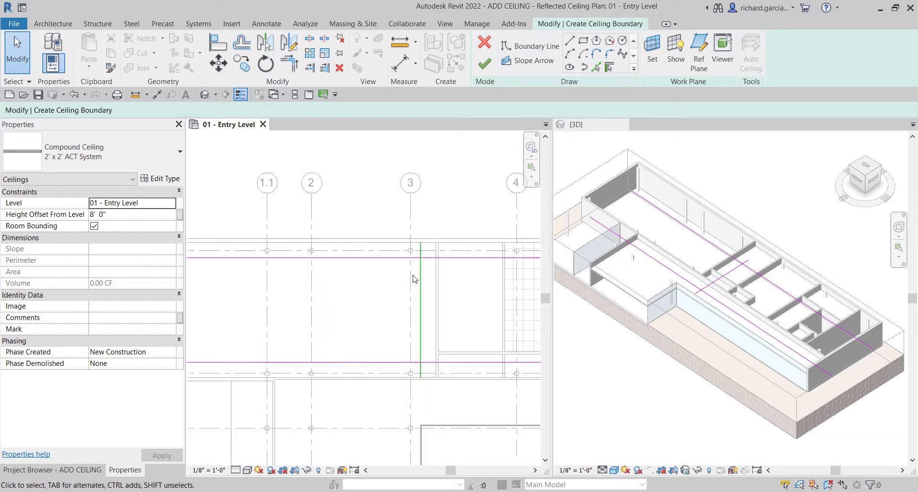
pyautogui.click(424, 363)
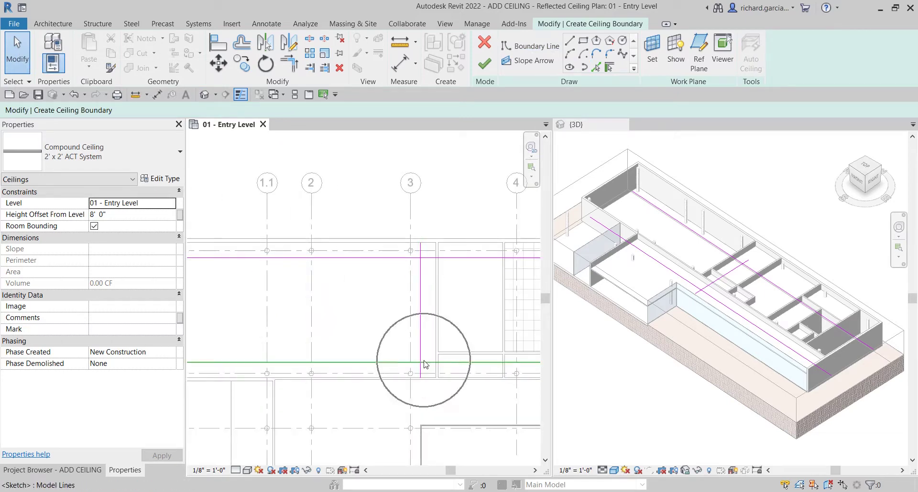
pyautogui.click(420, 258)
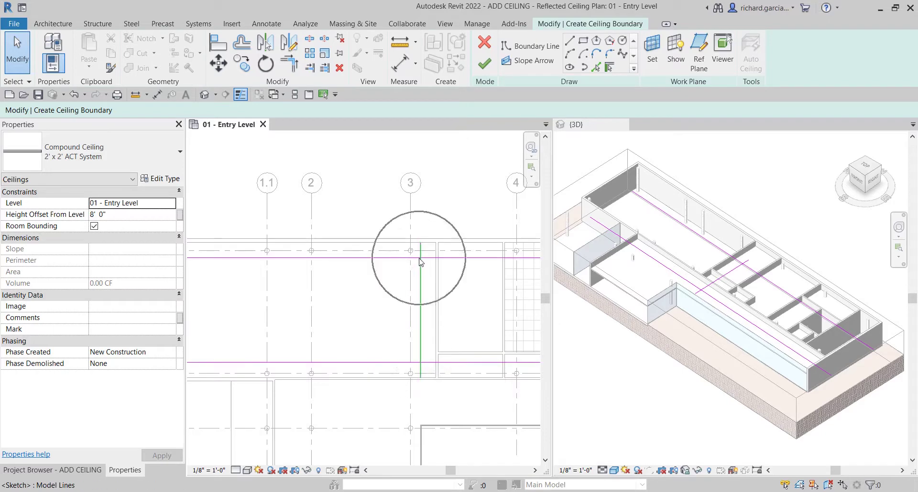
pyautogui.click(293, 65)
pyautogui.scroll(2, 398, 270)
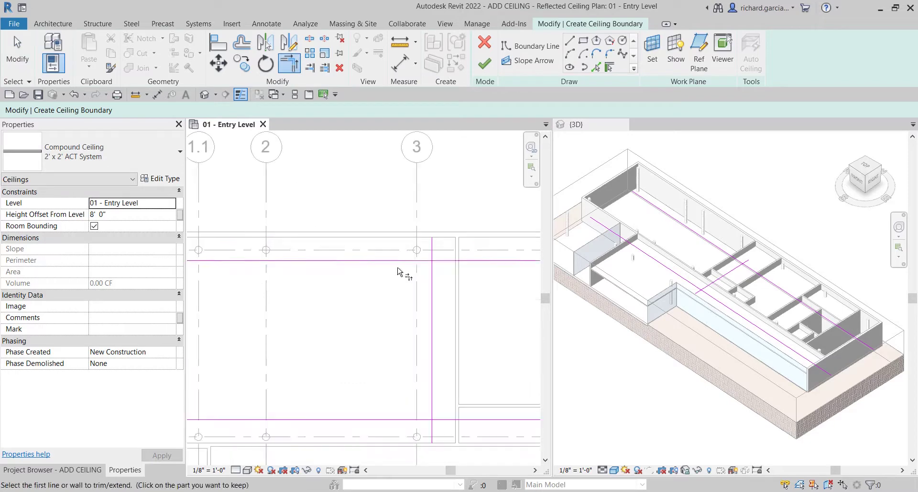
pyautogui.click(395, 262)
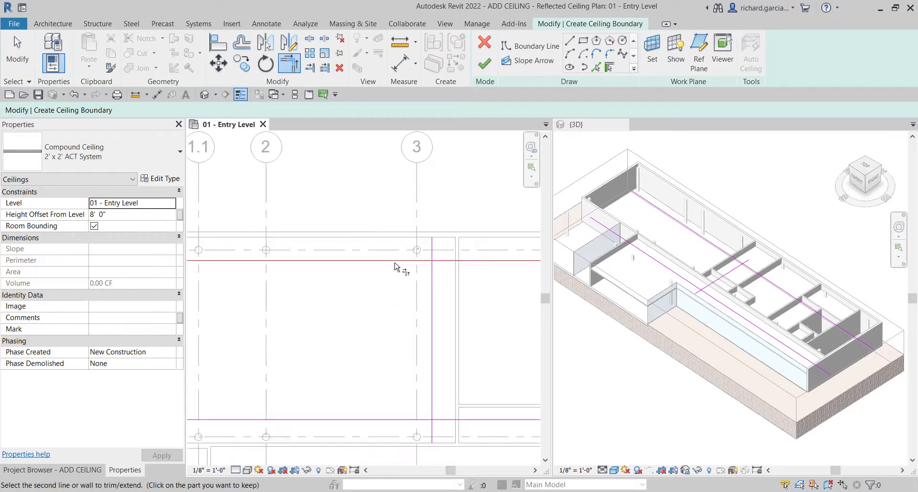
pyautogui.click(432, 295)
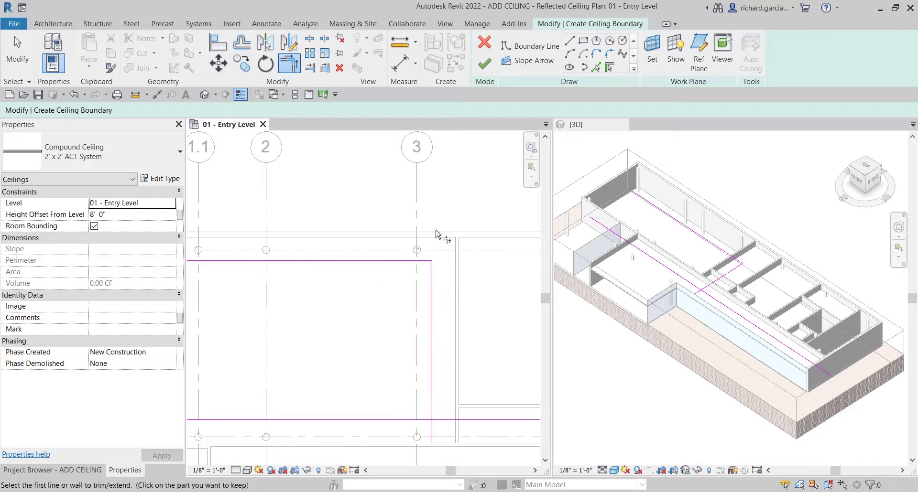
# Trim the bottom boundary line and the right line into a square corner
pyautogui.scroll(1, 343, 332)
pyautogui.scroll(1, 342, 338)
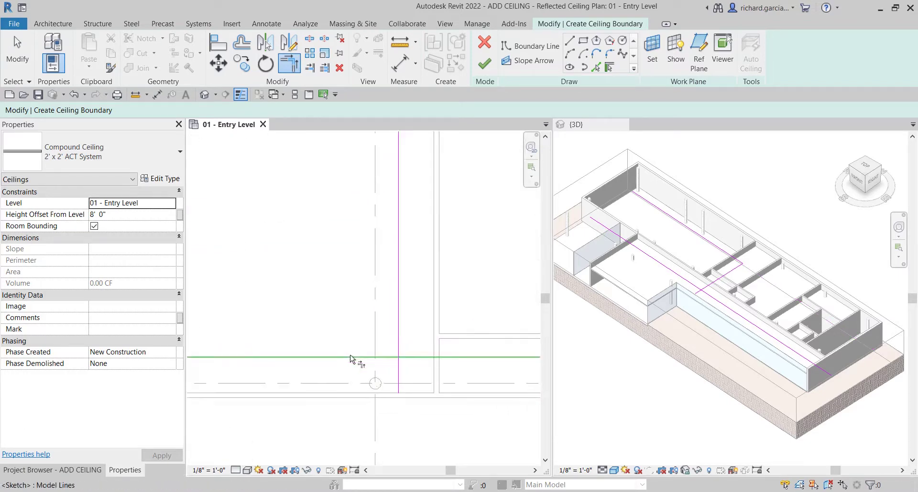
pyautogui.click(352, 358)
pyautogui.click(398, 279)
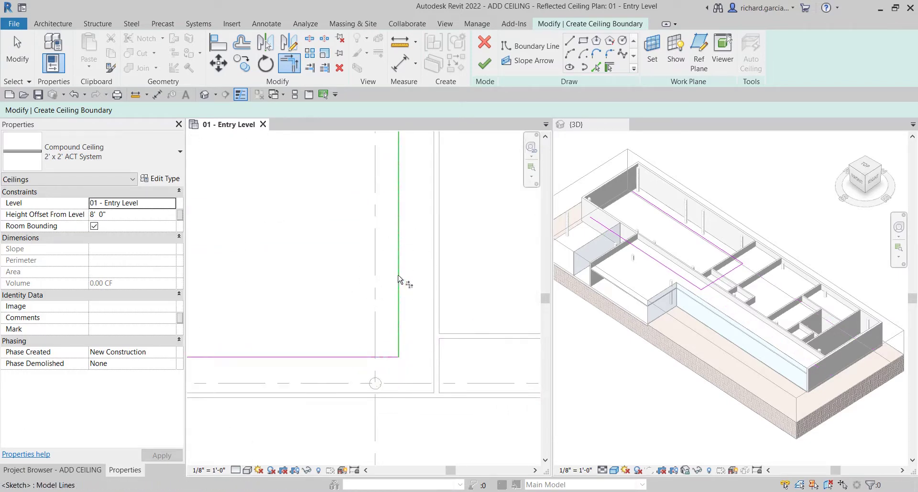
pyautogui.scroll(-3, 390, 306)
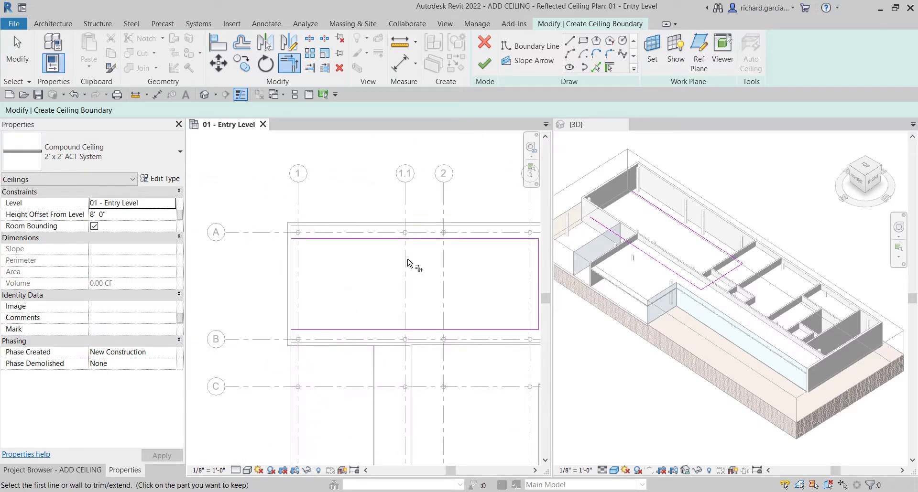
# Draw a Start-End-Radius arc from the top line to the bottom line, bulging into a 10'-2 1/2" half circle
pyautogui.click(570, 60)
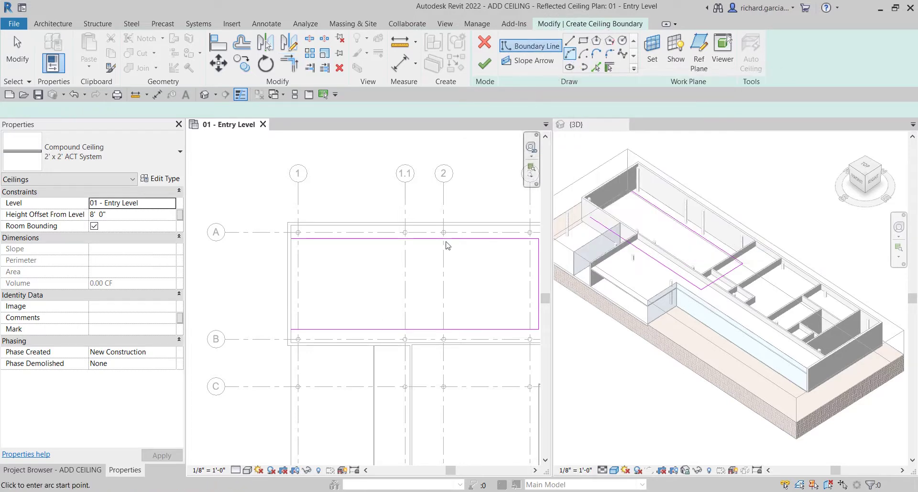
pyautogui.scroll(2, 376, 282)
pyautogui.scroll(-3, 376, 282)
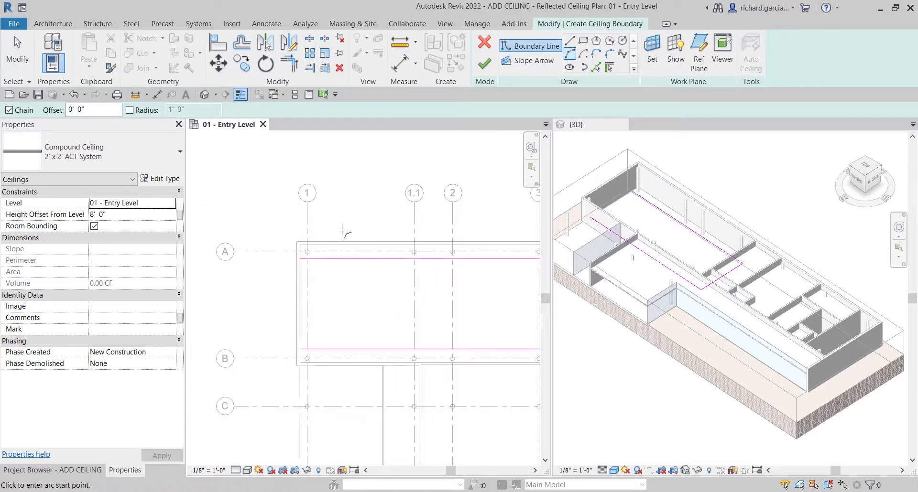
pyautogui.scroll(2, 395, 285)
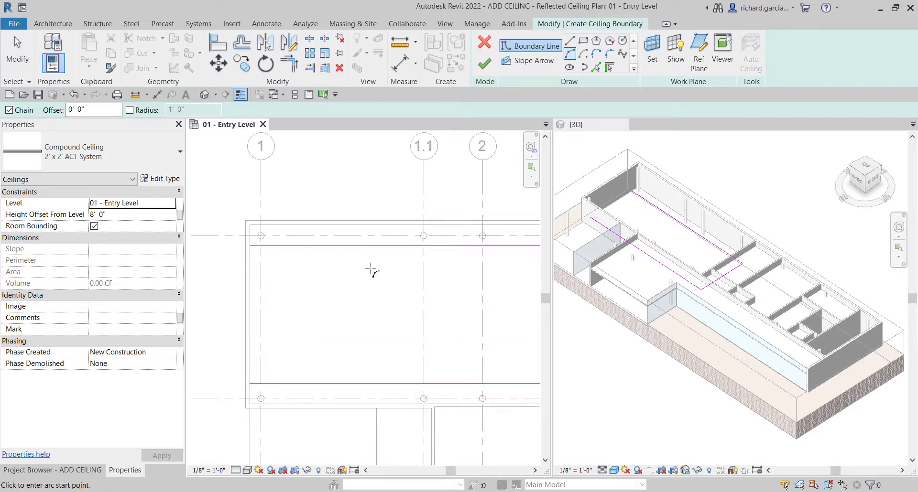
pyautogui.click(357, 246)
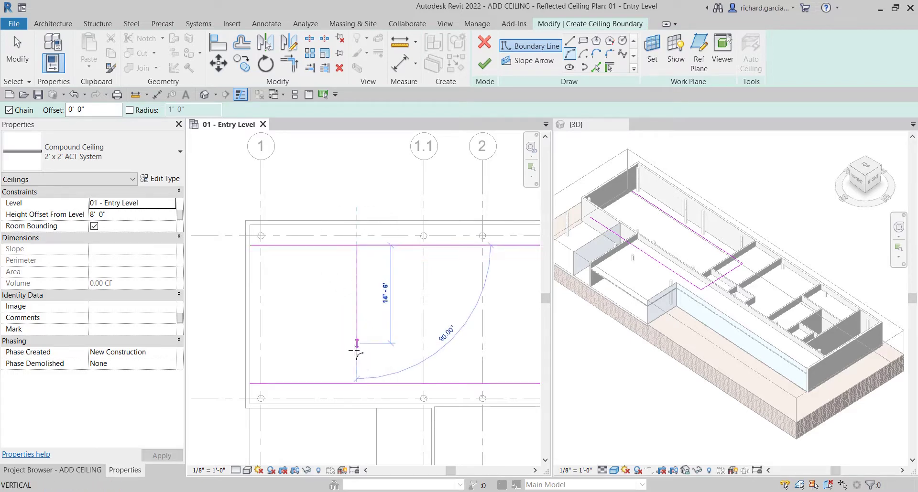
pyautogui.click(357, 383)
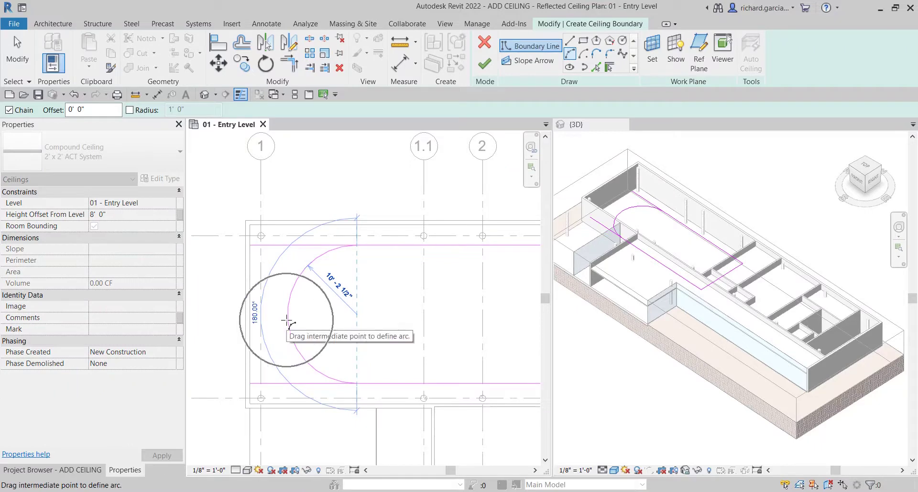
pyautogui.click(287, 323)
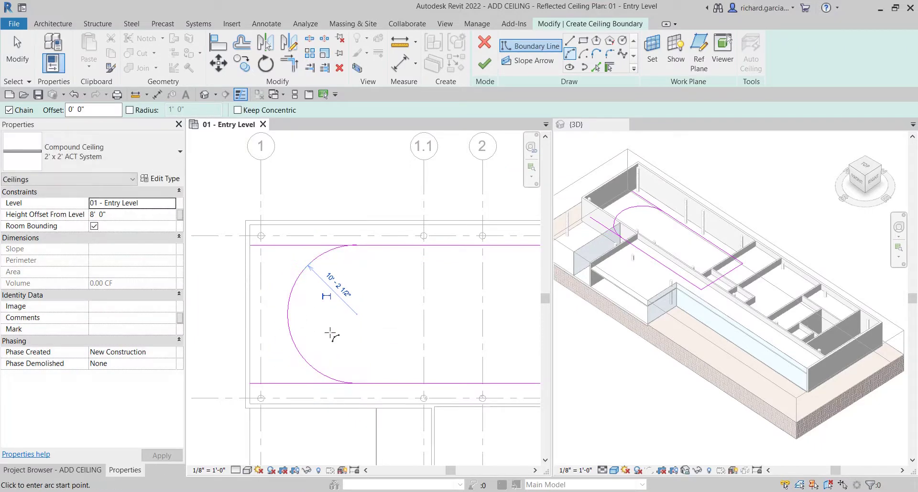
pyautogui.scroll(2, 334, 252)
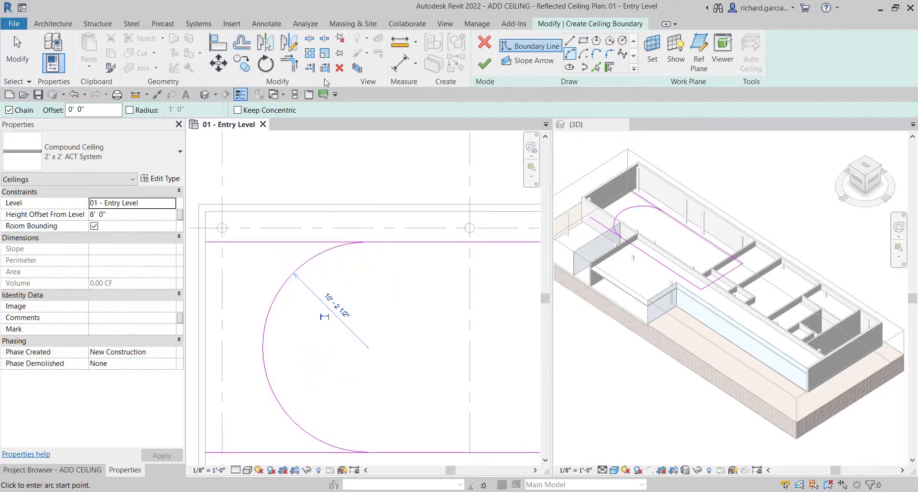
# Trim the arc to the top line, then to the bottom line, closing the loop
pyautogui.click(289, 64)
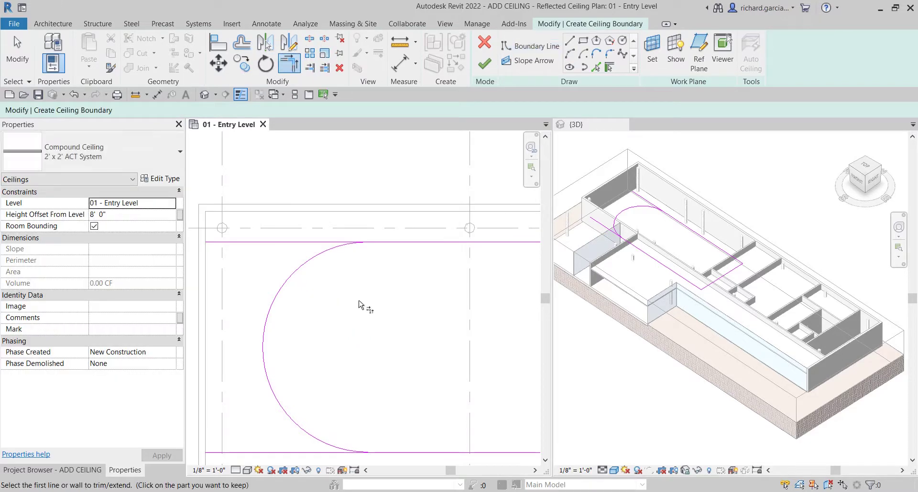
pyautogui.click(333, 258)
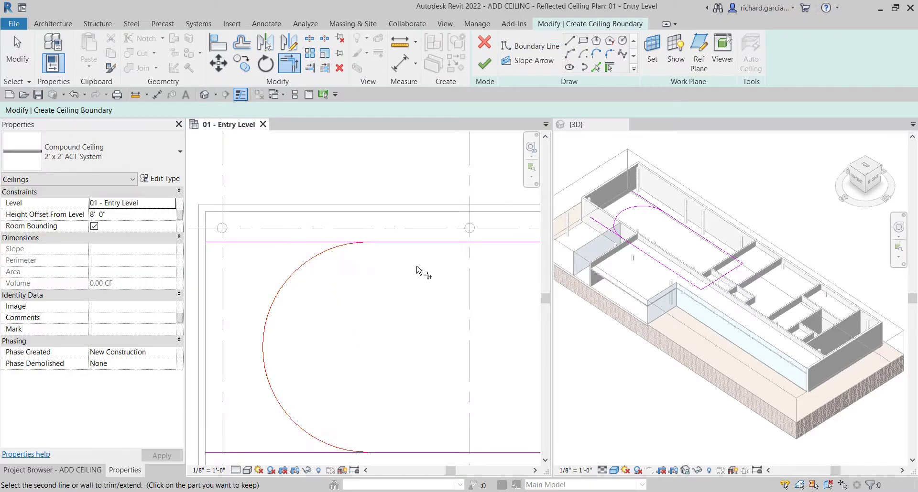
pyautogui.click(428, 248)
pyautogui.scroll(-3, 421, 354)
pyautogui.scroll(1, 328, 343)
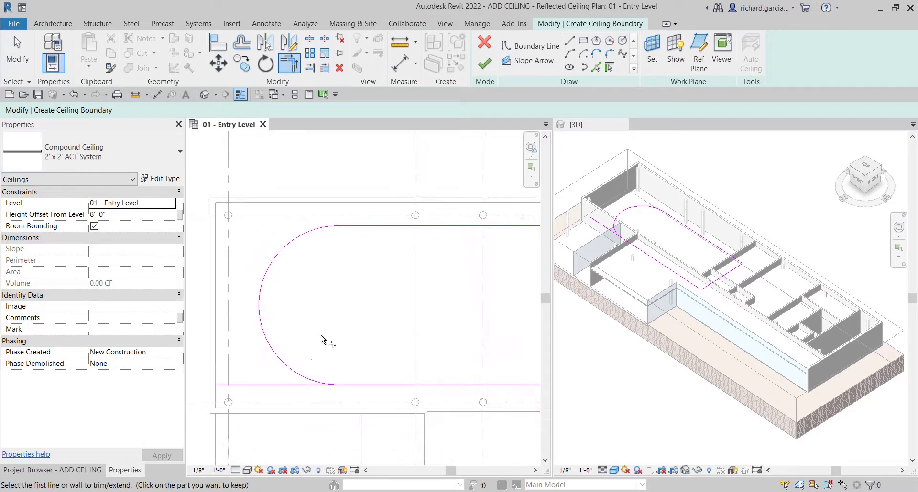
pyautogui.click(292, 368)
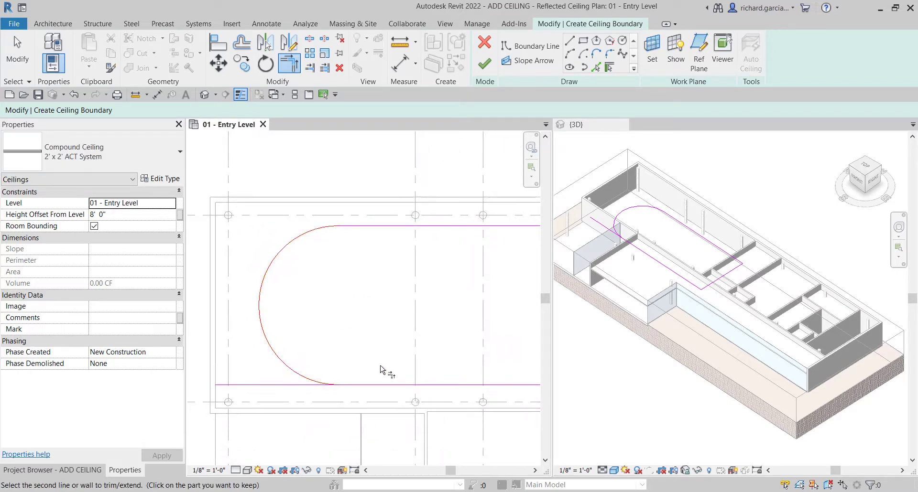
pyautogui.click(382, 386)
pyautogui.scroll(-3, 360, 338)
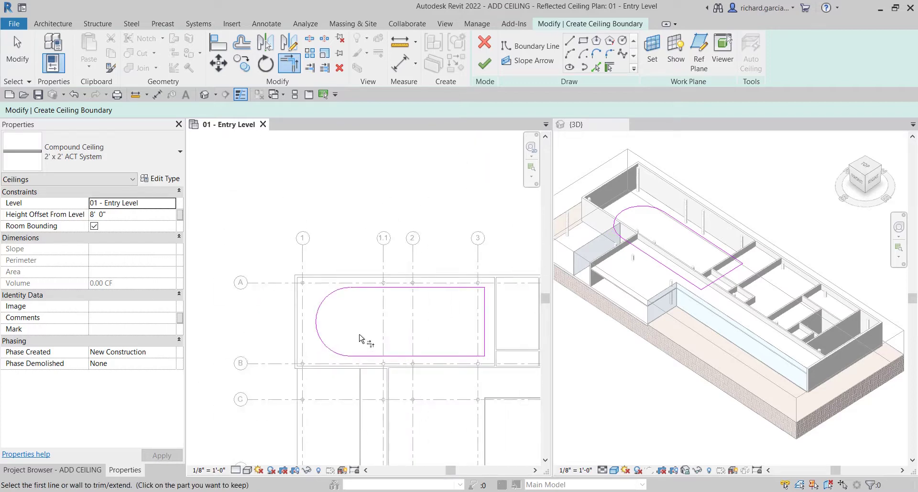
# Finish the sketch to create the ceiling, then orbit the 3D view to inspect it
pyautogui.click(485, 63)
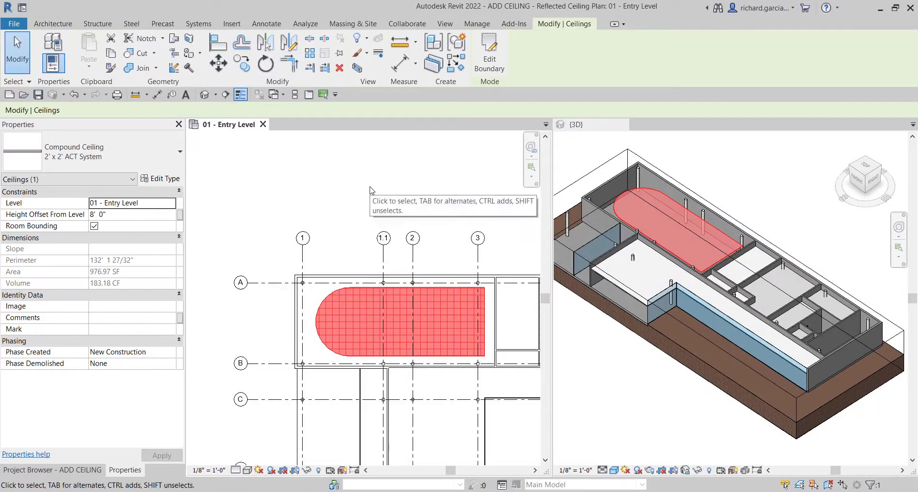
pyautogui.click(17, 54)
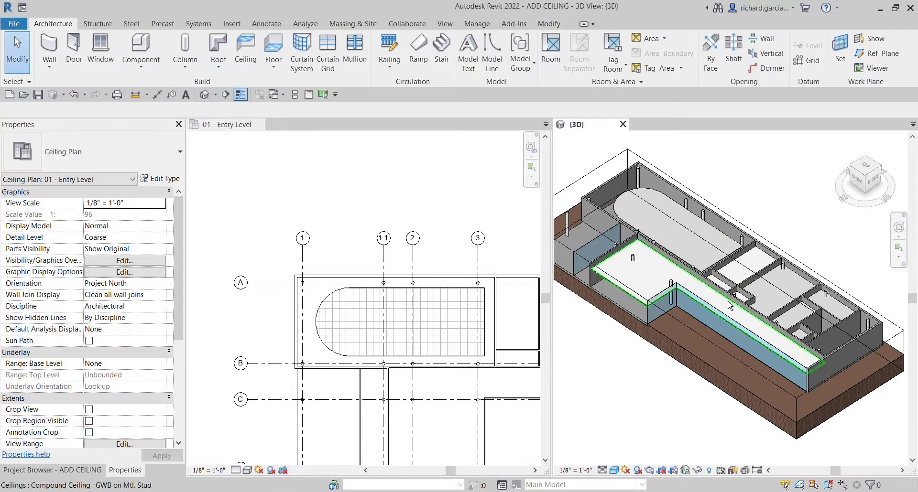
pyautogui.keyDown('shift'); pyautogui.moveTo(635, 296); pyautogui.dragTo(853, 301, button='middle'); pyautogui.keyUp('shift')
pyautogui.scroll(5, 711, 287)
pyautogui.scroll(-5, 736, 282)
pyautogui.scroll(5, 755, 276)
pyautogui.keyDown('shift'); pyautogui.moveTo(669, 233); pyautogui.dragTo(708, 258, button='middle'); pyautogui.keyUp('shift')
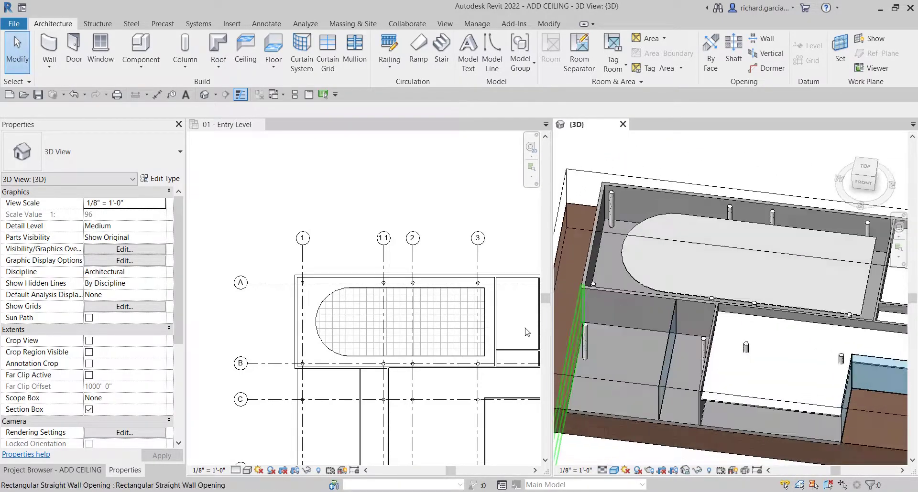
pyautogui.scroll(5, 411, 316)
pyautogui.scroll(-2, 410, 316)
# Return to the Entry Level plan and bring the new ceiling's tile grid into view
pyautogui.click(428, 317)
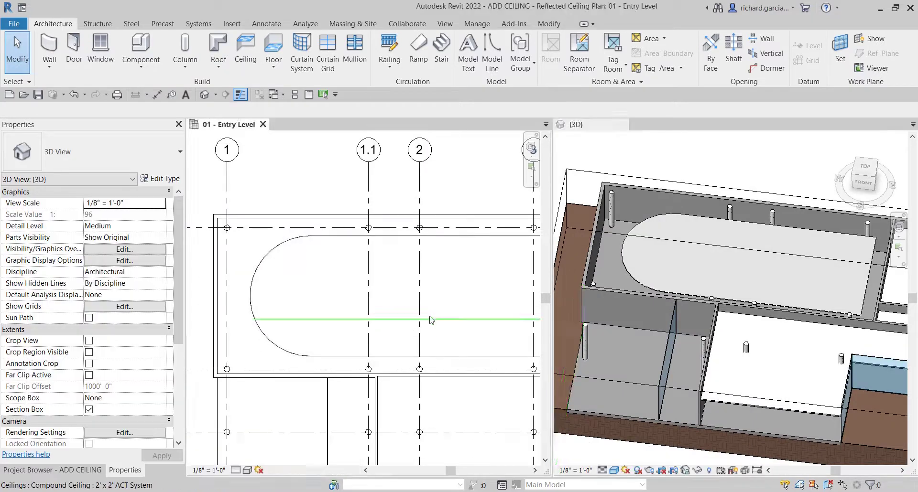
pyautogui.moveTo(473, 286); pyautogui.dragTo(434, 293, button='middle')
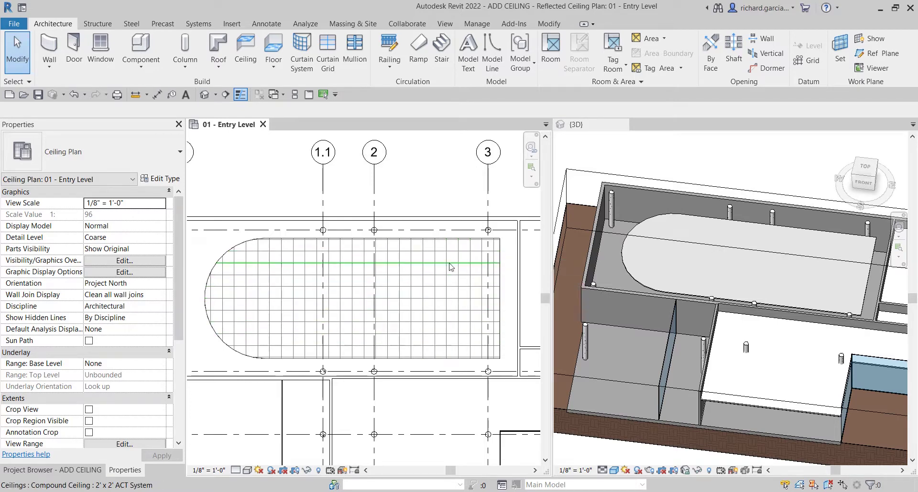
pyautogui.scroll(2, 414, 298)
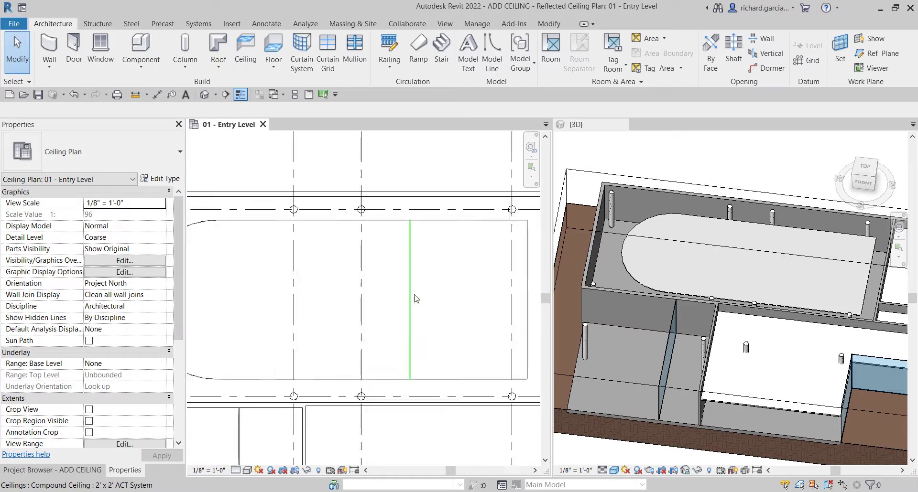
pyautogui.scroll(-1, 414, 297)
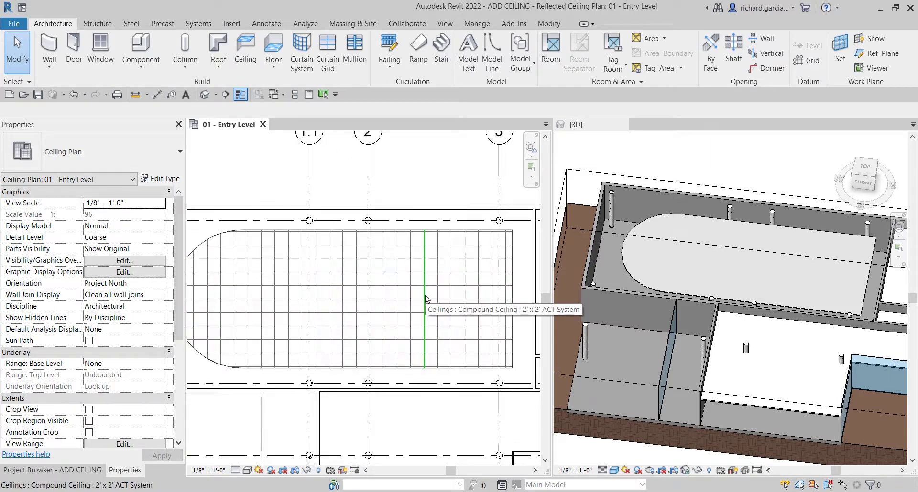
# Rotate the rounded-end ceiling's 2' x 2' tile grid 45° from a vertical start ray
pyautogui.click(427, 300)
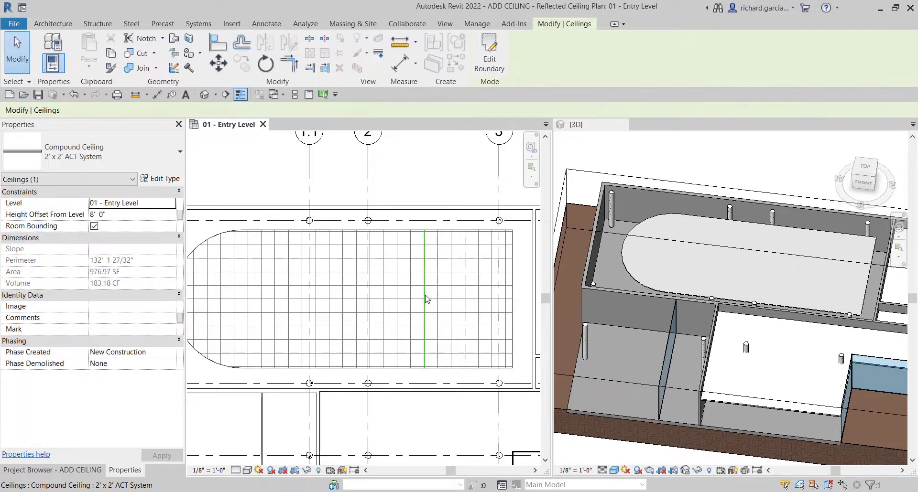
pyautogui.click(266, 63)
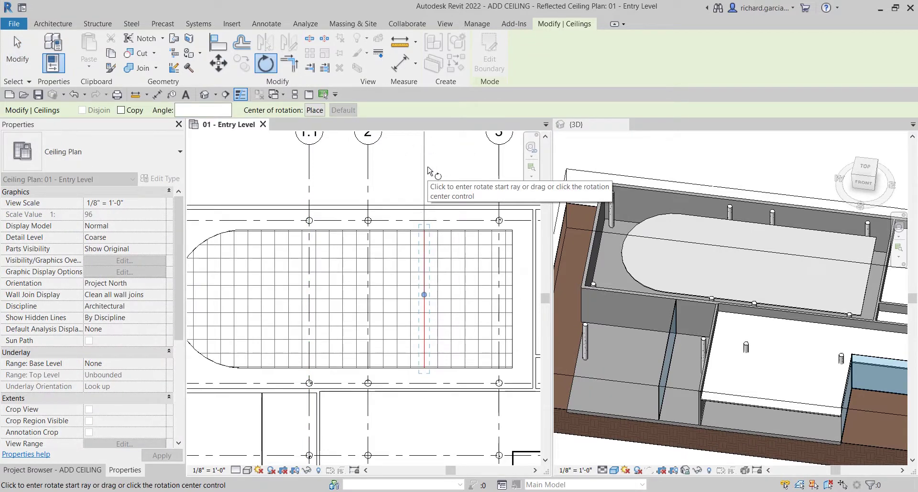
pyautogui.click(428, 169)
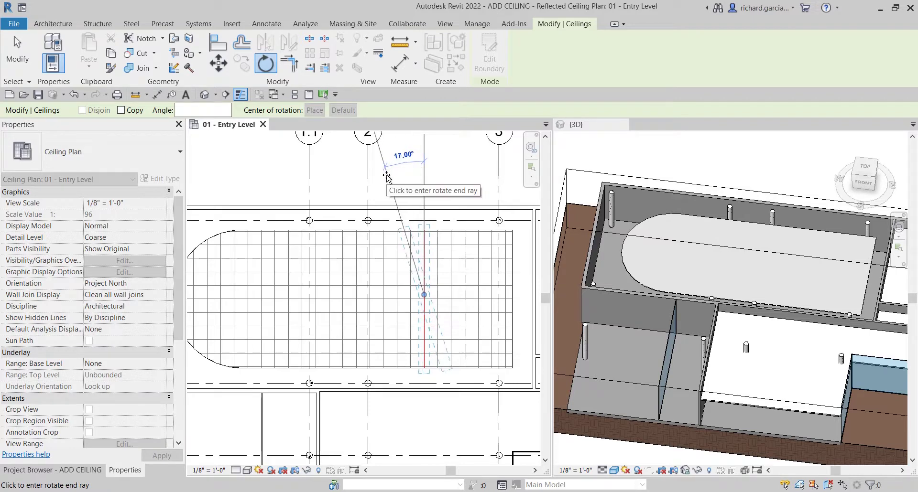
pyautogui.write('45')
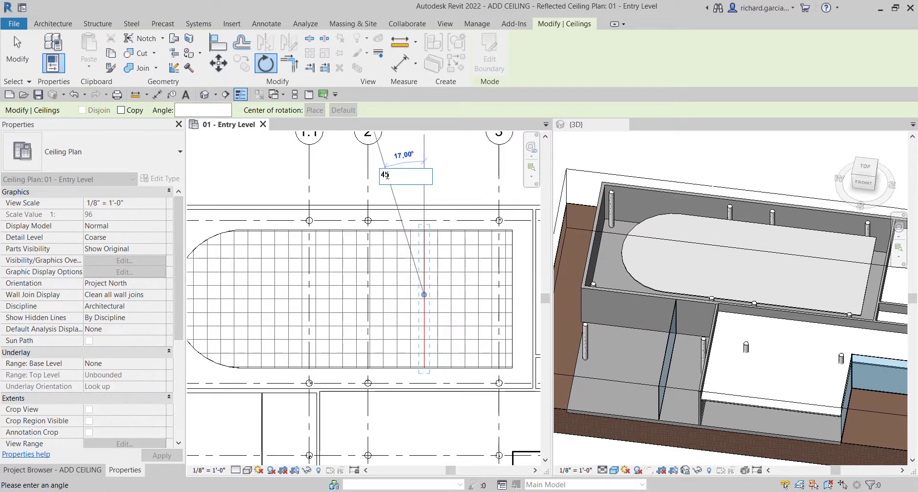
pyautogui.press('Return')
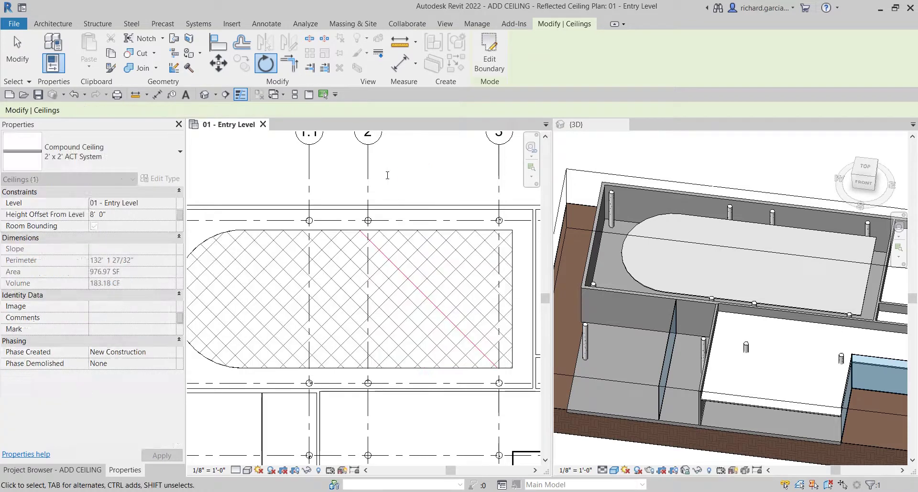
pyautogui.scroll(-2, 414, 317)
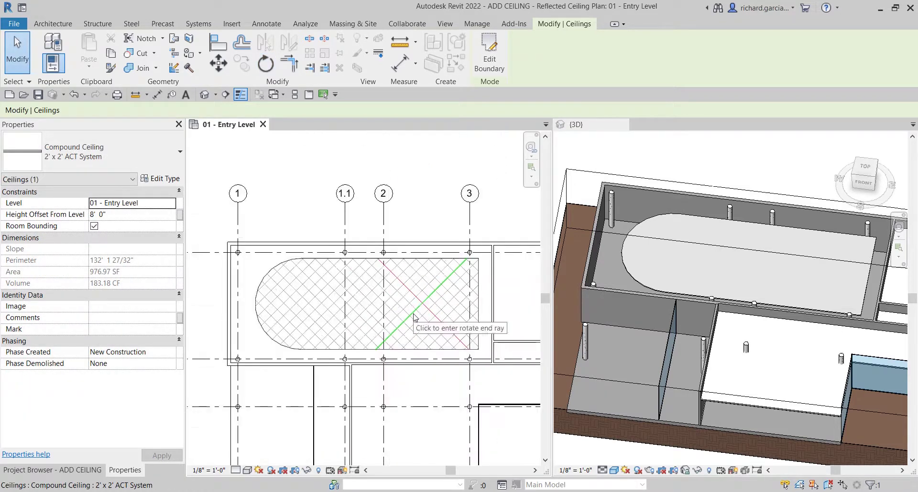
pyautogui.press('Escape')
pyautogui.press('Escape')
pyautogui.scroll(-2, 400, 288)
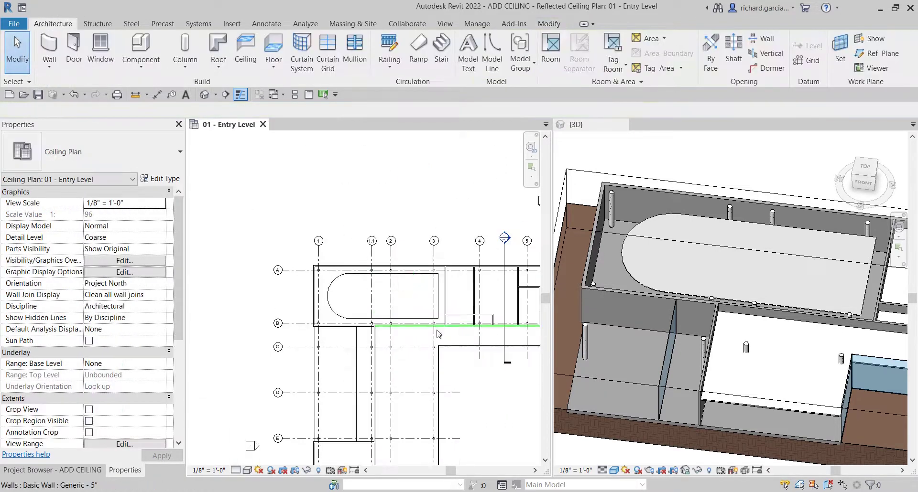
pyautogui.moveTo(438, 333); pyautogui.dragTo(381, 313, button='middle')
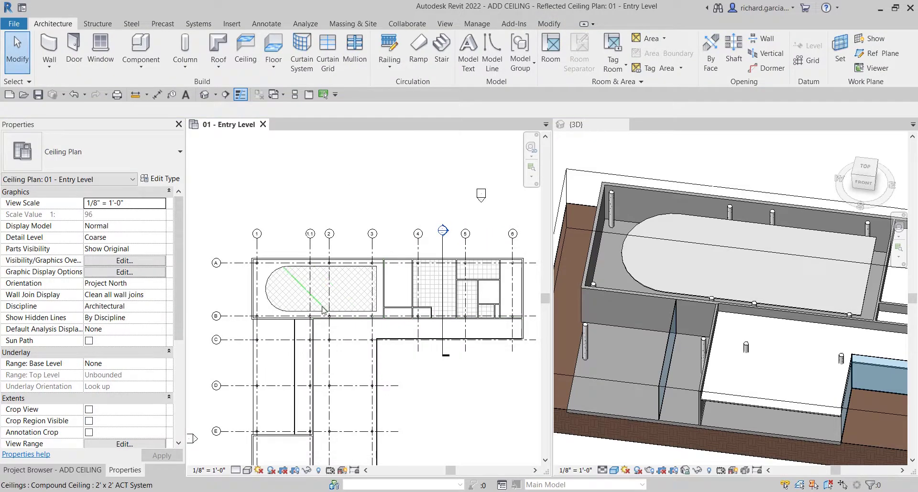
pyautogui.scroll(3, 336, 286)
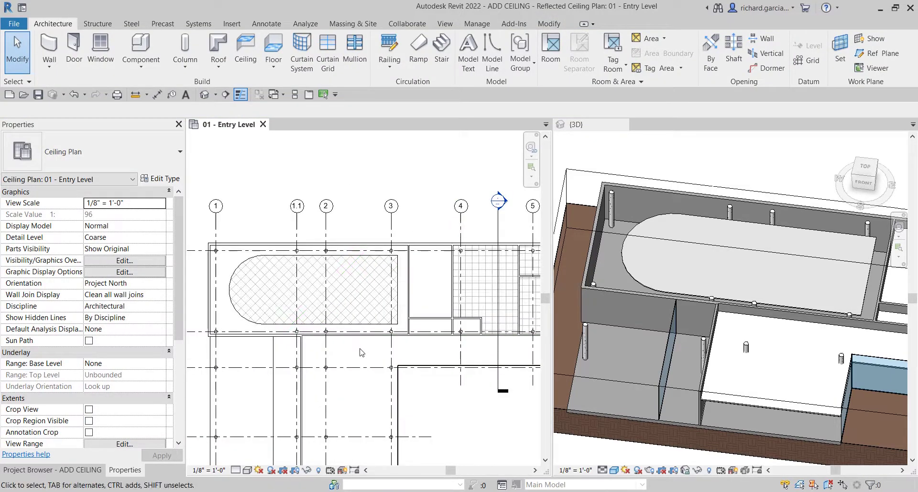
pyautogui.keyDown('shift'); pyautogui.moveTo(670, 352); pyautogui.dragTo(754, 360, button='middle'); pyautogui.keyUp('shift')
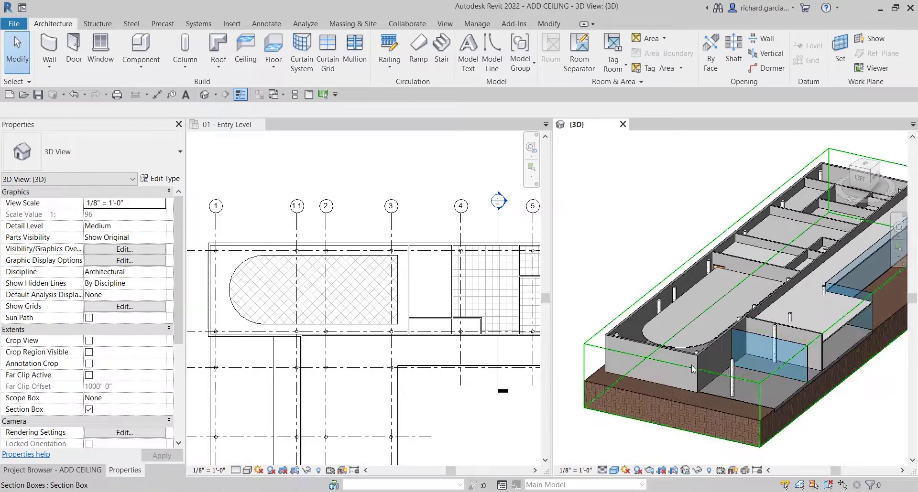
pyautogui.scroll(5, 673, 401)
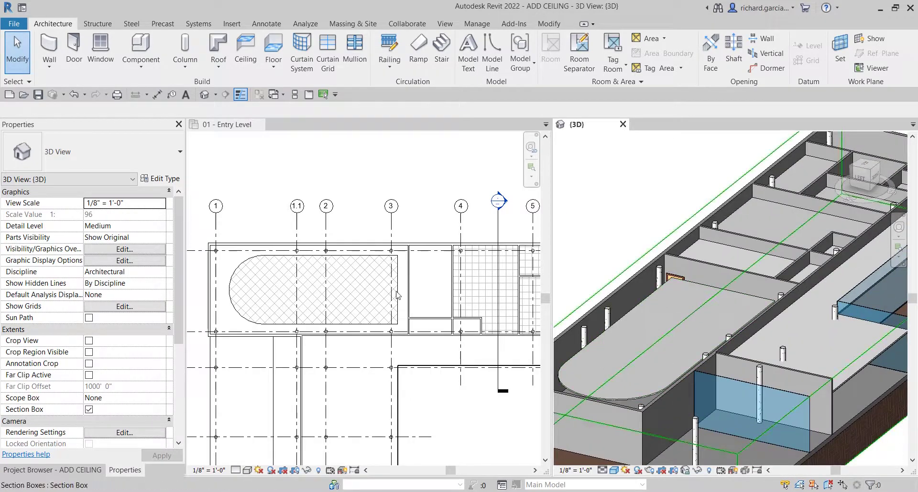
pyautogui.click(454, 287)
pyautogui.scroll(-2, 467, 311)
pyautogui.moveTo(467, 311); pyautogui.dragTo(411, 307, button='middle')
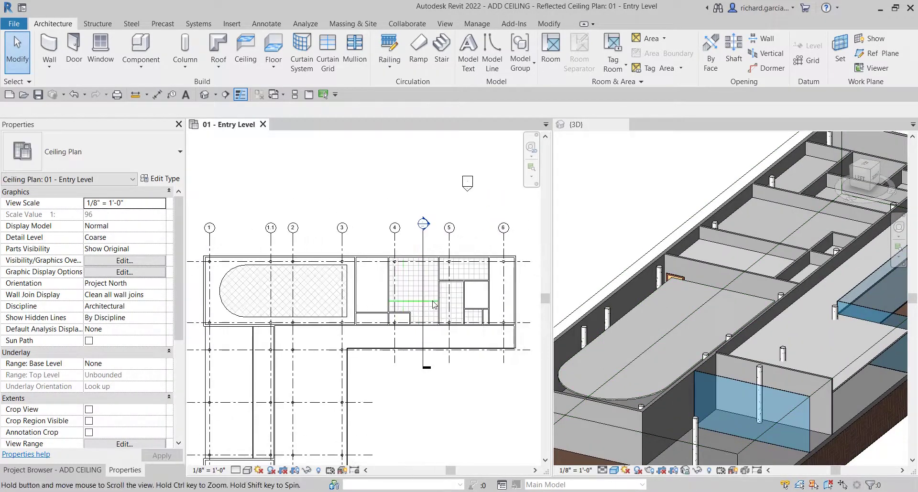
pyautogui.scroll(1, 426, 300)
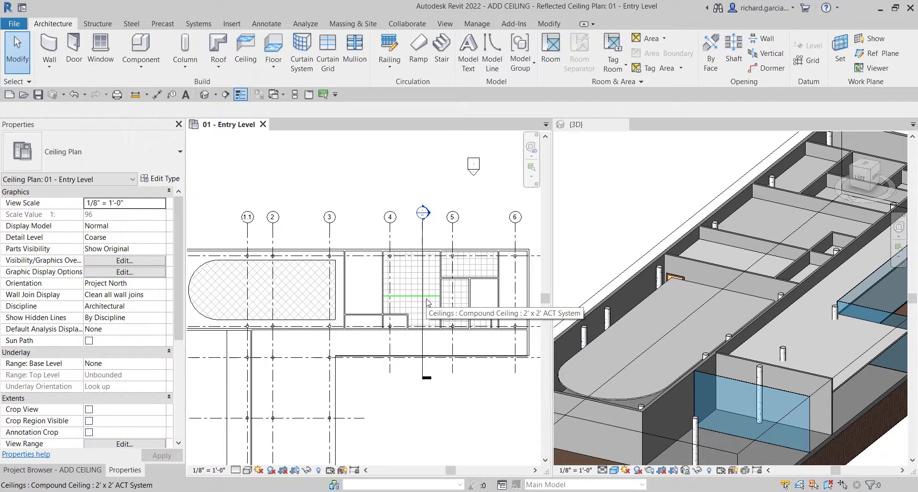